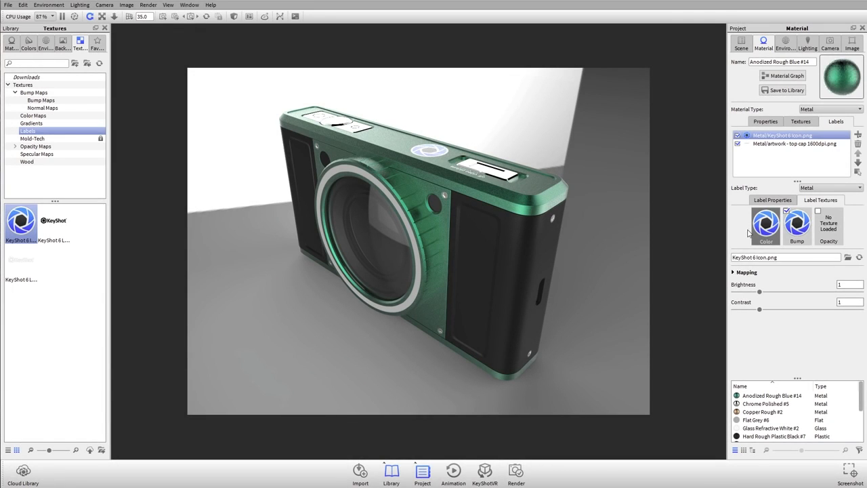
- Show the scene's environment settings and browse the available environments in the library
{"action": "left_click", "coordinate": [792, 43]}
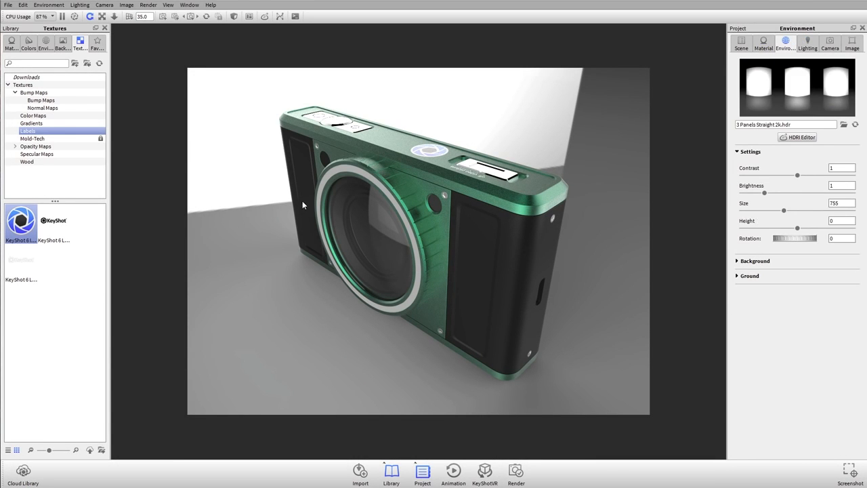
{"action": "left_click_drag", "start_coordinate": [577, 180], "coordinate": [522, 248]}
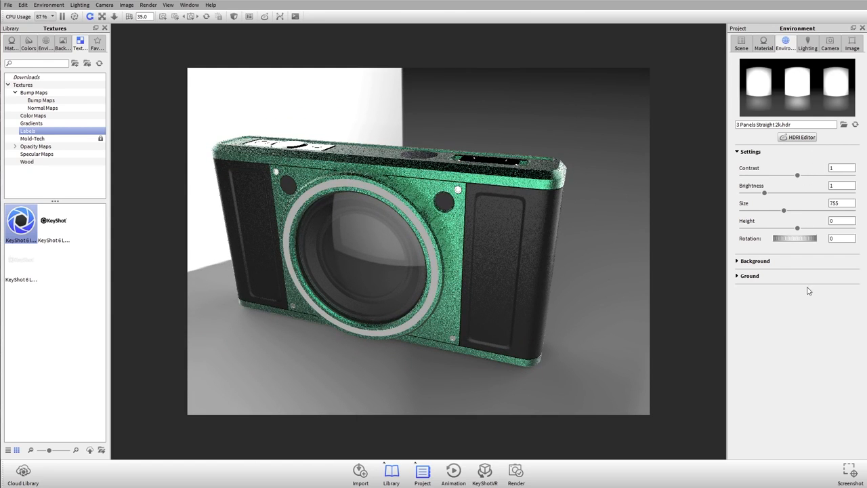
{"action": "left_click", "coordinate": [752, 151]}
{"action": "left_click", "coordinate": [753, 152]}
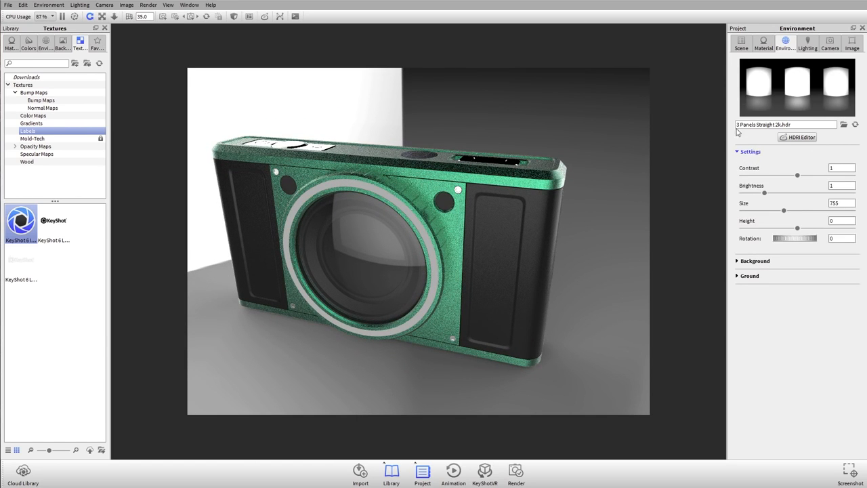
{"action": "scroll", "coordinate": [425, 265], "scroll_direction": "down", "scroll_amount": 3}
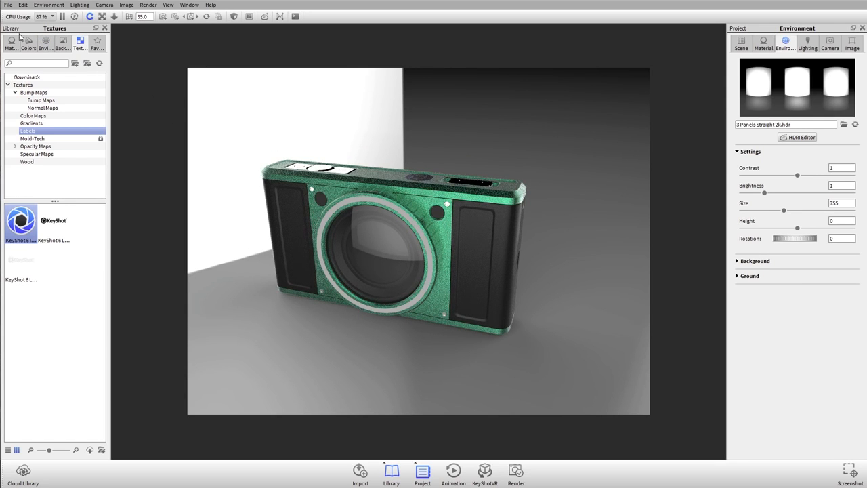
{"action": "left_click", "coordinate": [45, 44]}
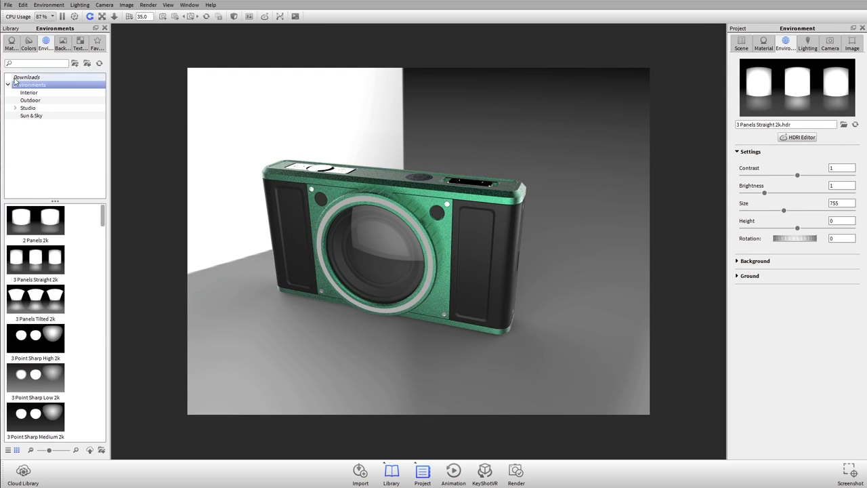
{"action": "scroll", "coordinate": [77, 244], "scroll_direction": "down", "scroll_amount": 10}
{"action": "scroll", "coordinate": [78, 245], "scroll_direction": "up", "scroll_amount": 5}
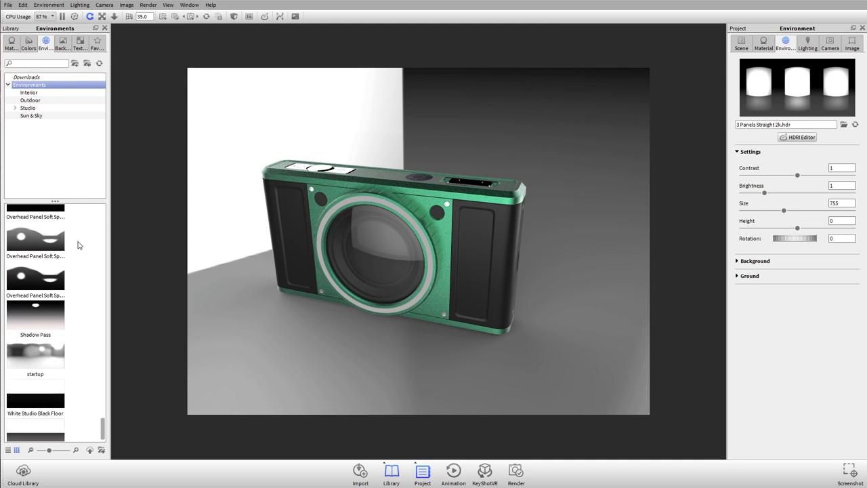
- Examine the 3 Panels Straight 2k environment surrounding the camera model from far away, close up and from different angles
{"action": "scroll", "coordinate": [423, 239], "scroll_direction": "down", "scroll_amount": 10}
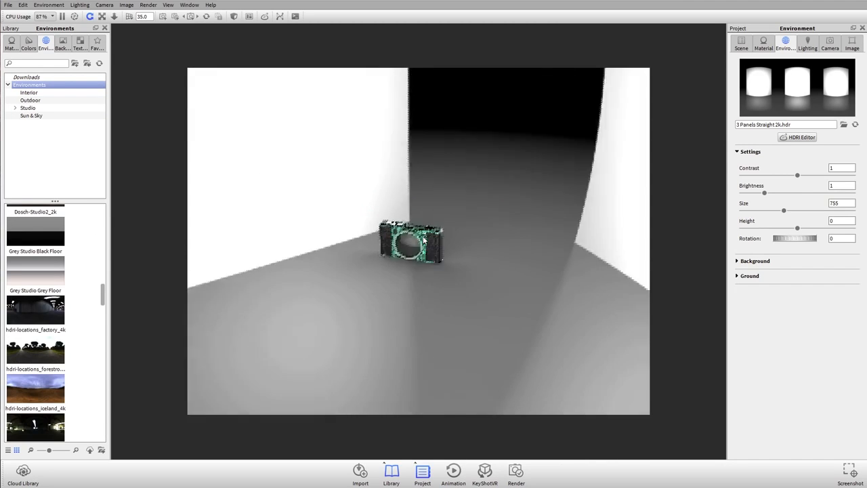
{"action": "left_click_drag", "start_coordinate": [423, 240], "coordinate": [447, 286]}
{"action": "scroll", "coordinate": [400, 301], "scroll_direction": "up", "scroll_amount": 5}
{"action": "scroll", "coordinate": [446, 285], "scroll_direction": "up", "scroll_amount": 10}
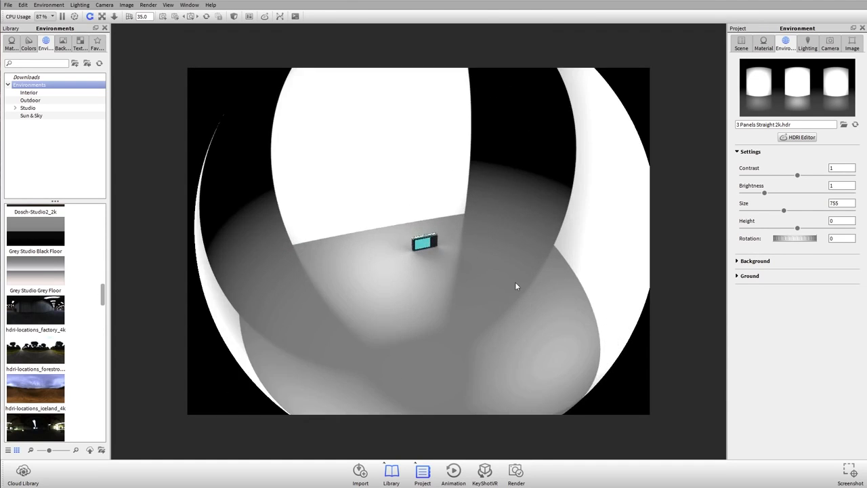
{"action": "left_click_drag", "start_coordinate": [450, 273], "coordinate": [383, 280]}
{"action": "scroll", "coordinate": [383, 281], "scroll_direction": "up", "scroll_amount": 10}
{"action": "scroll", "coordinate": [465, 285], "scroll_direction": "down", "scroll_amount": 8}
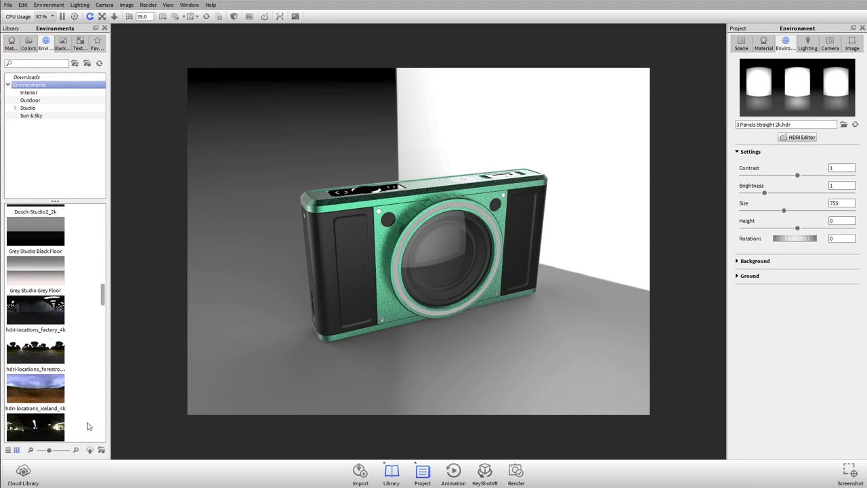
- Apply the hdri-locations_forestroad_4k environment to the scene and view the camera model against it from several angles
{"action": "left_click_drag", "start_coordinate": [37, 348], "coordinate": [635, 138]}
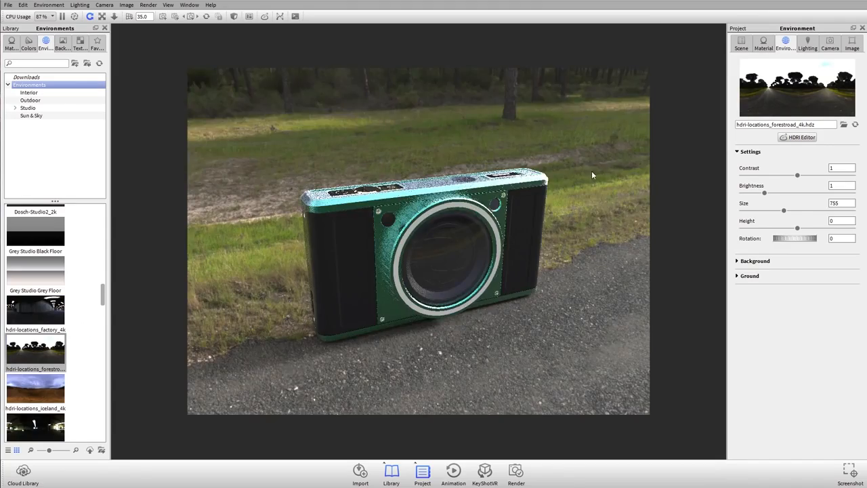
{"action": "left_click_drag", "start_coordinate": [591, 175], "coordinate": [171, 212]}
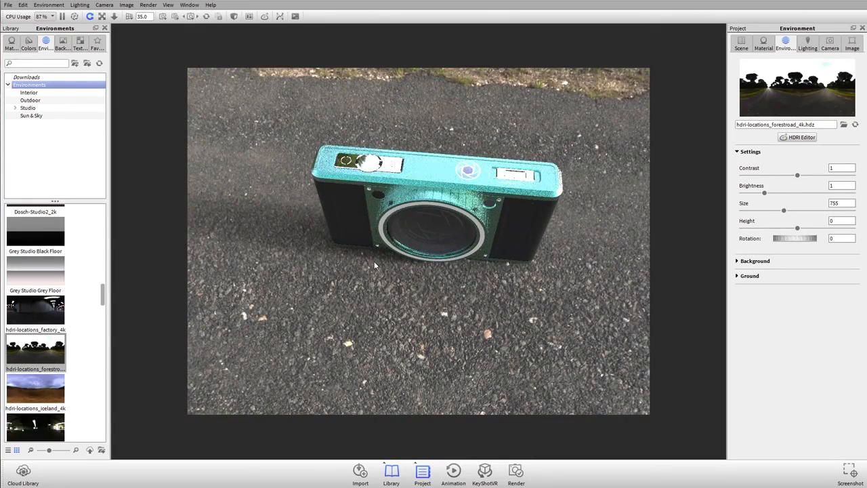
{"action": "left_click_drag", "start_coordinate": [520, 255], "coordinate": [424, 161]}
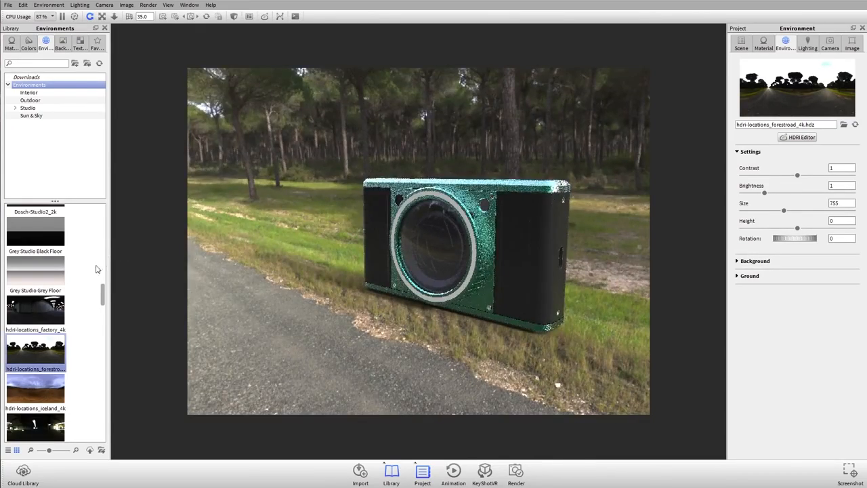
{"action": "left_click_drag", "start_coordinate": [422, 253], "coordinate": [327, 182]}
{"action": "left_click_drag", "start_coordinate": [381, 211], "coordinate": [349, 162]}
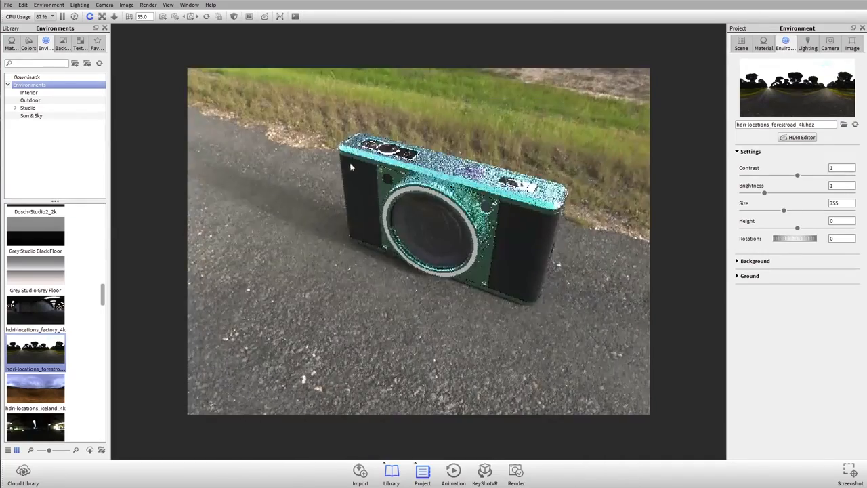
- Apply the outdoor environment hdri-locations_iceland_4k to the scene and inspect the camera model's lighting and backdrop
{"action": "left_click", "coordinate": [39, 100]}
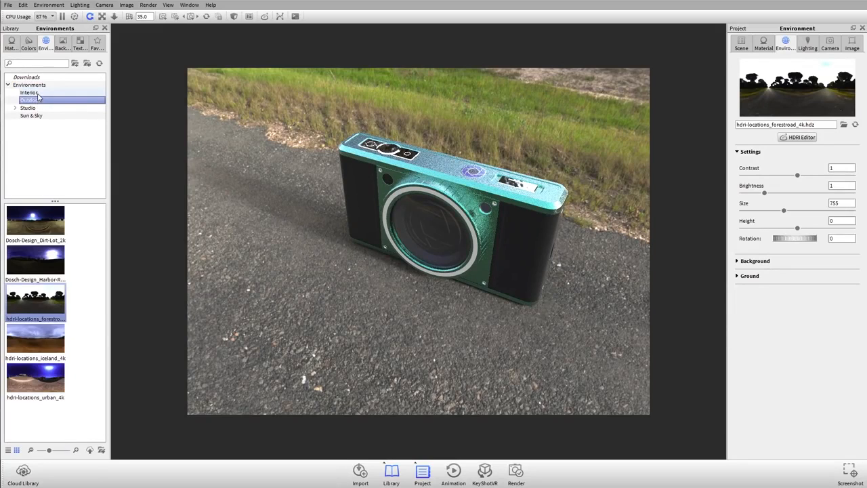
{"action": "left_click", "coordinate": [38, 93]}
{"action": "left_click", "coordinate": [38, 100]}
{"action": "left_click_drag", "start_coordinate": [35, 337], "coordinate": [389, 267]}
{"action": "left_click_drag", "start_coordinate": [354, 238], "coordinate": [329, 232]}
{"action": "left_click_drag", "start_coordinate": [548, 276], "coordinate": [492, 257]}
{"action": "scroll", "coordinate": [464, 230], "scroll_direction": "up", "scroll_amount": 3}
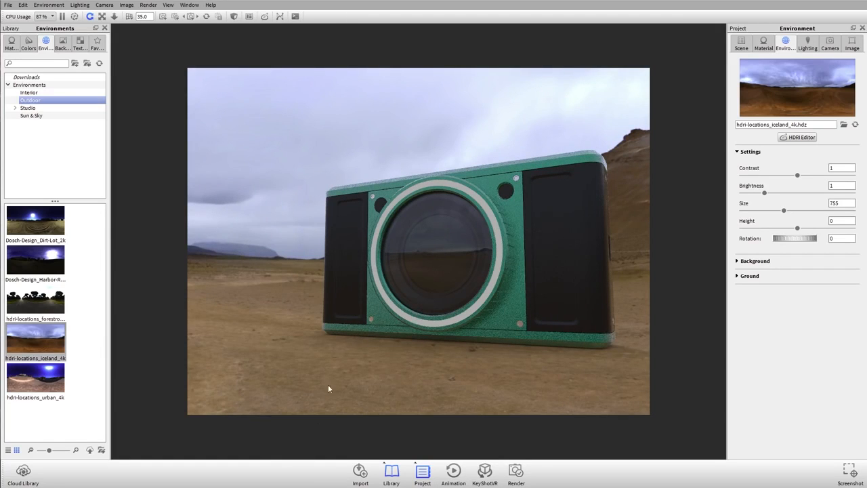
{"action": "left_click_drag", "start_coordinate": [352, 360], "coordinate": [224, 269]}
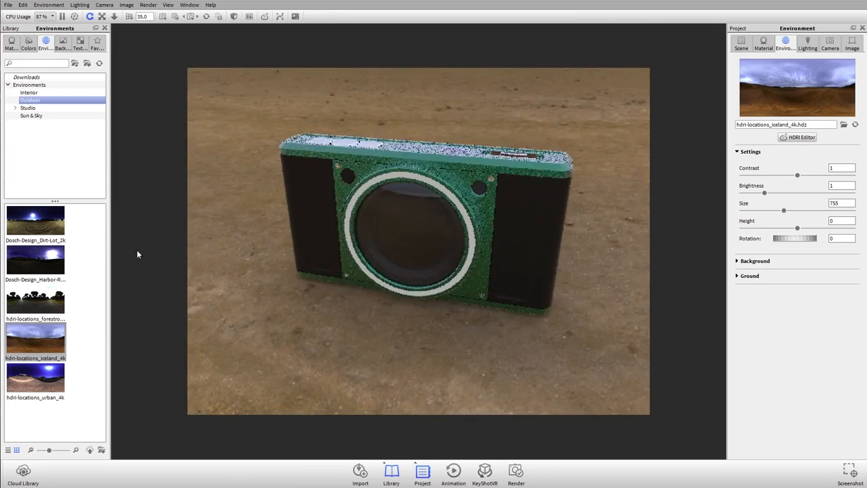
{"action": "scroll", "coordinate": [299, 139], "scroll_direction": "down", "scroll_amount": 4}
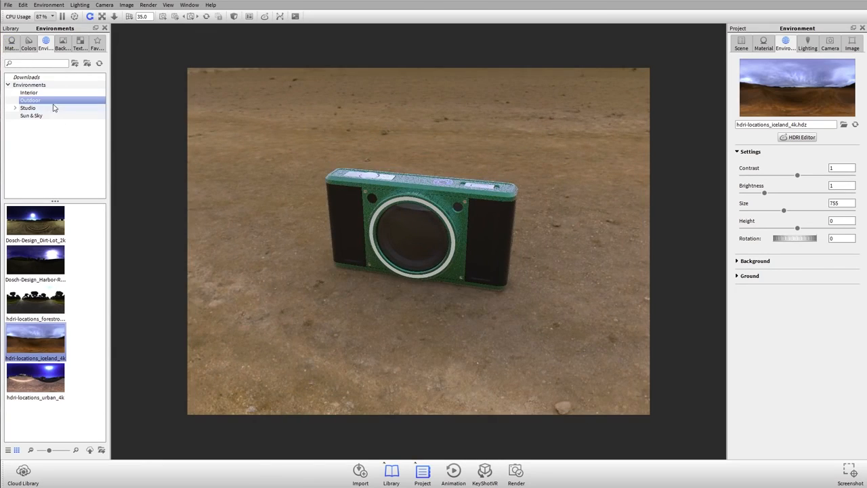
- Apply the studio environment 3 Panels Straight 2k to the scene and check the panel reflections on the camera model
{"action": "left_click", "coordinate": [32, 108]}
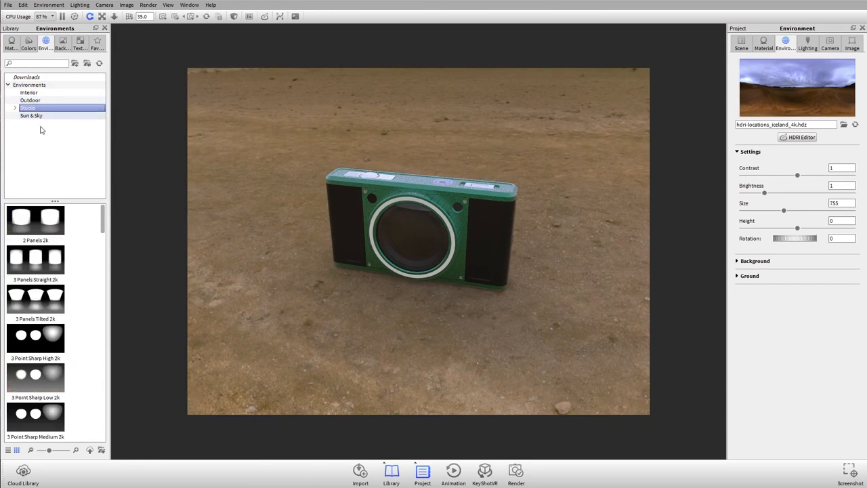
{"action": "left_click_drag", "start_coordinate": [41, 261], "coordinate": [472, 170]}
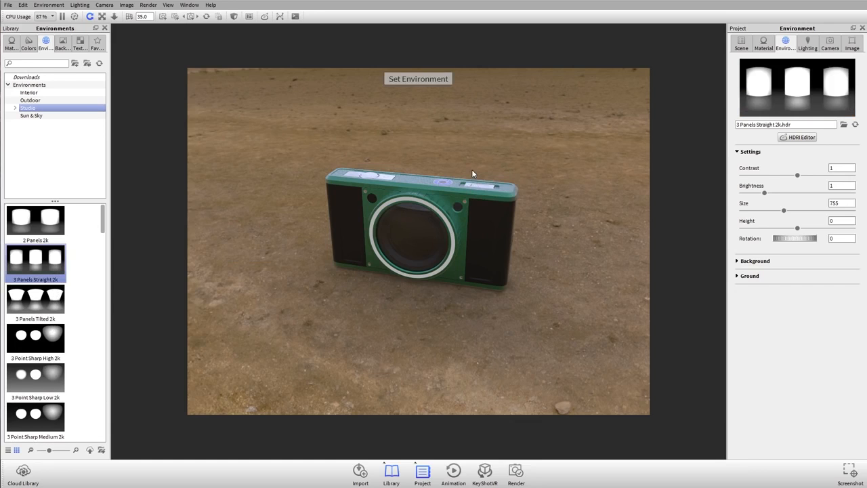
{"action": "left_click_drag", "start_coordinate": [406, 241], "coordinate": [392, 276]}
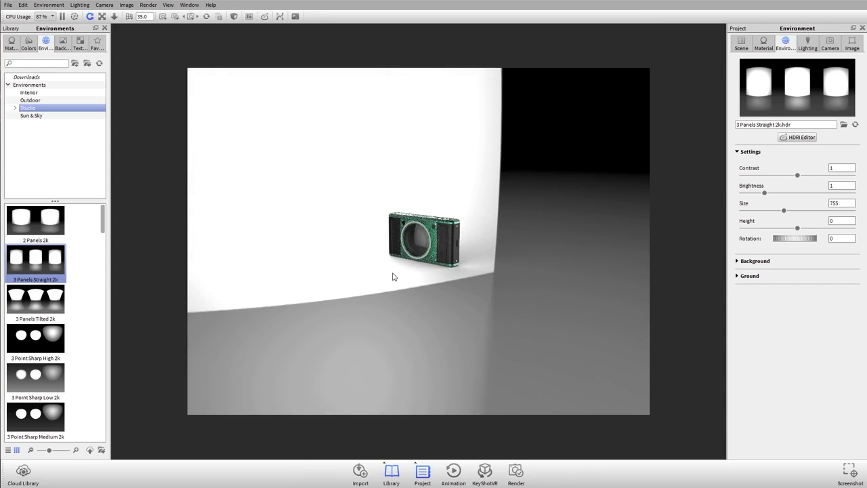
{"action": "scroll", "coordinate": [415, 234], "scroll_direction": "up", "scroll_amount": 6}
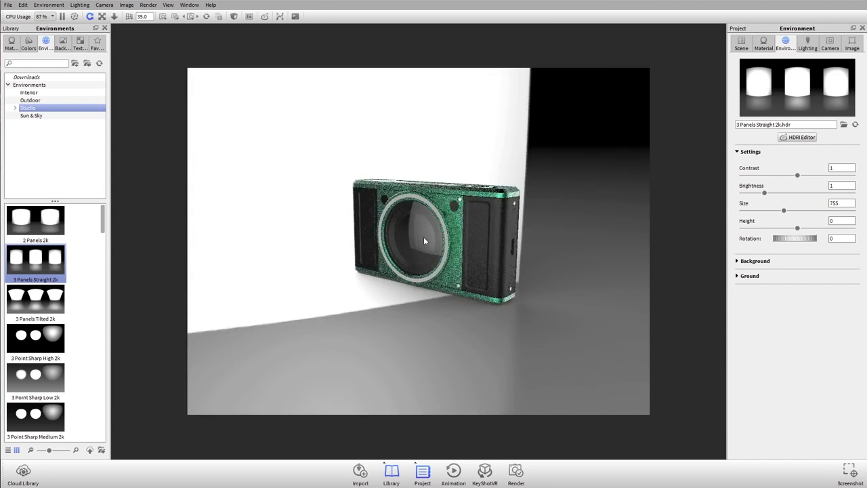
{"action": "scroll", "coordinate": [437, 252], "scroll_direction": "up", "scroll_amount": 5}
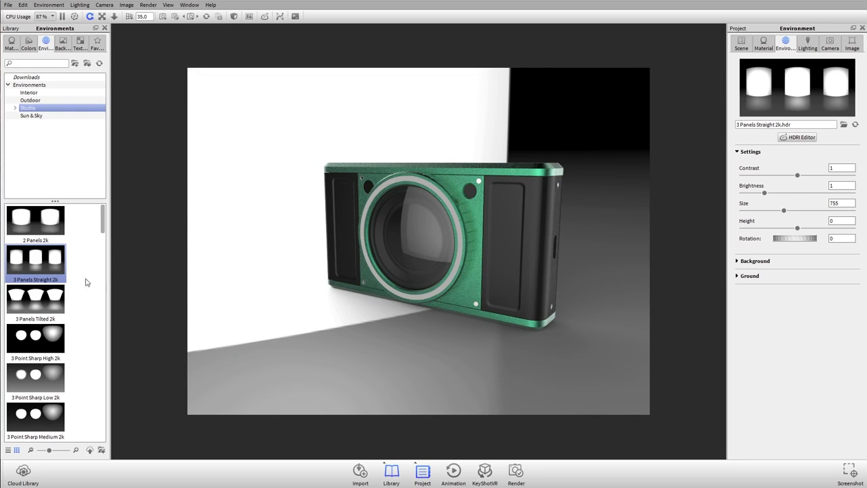
{"action": "left_click_drag", "start_coordinate": [534, 160], "coordinate": [407, 223]}
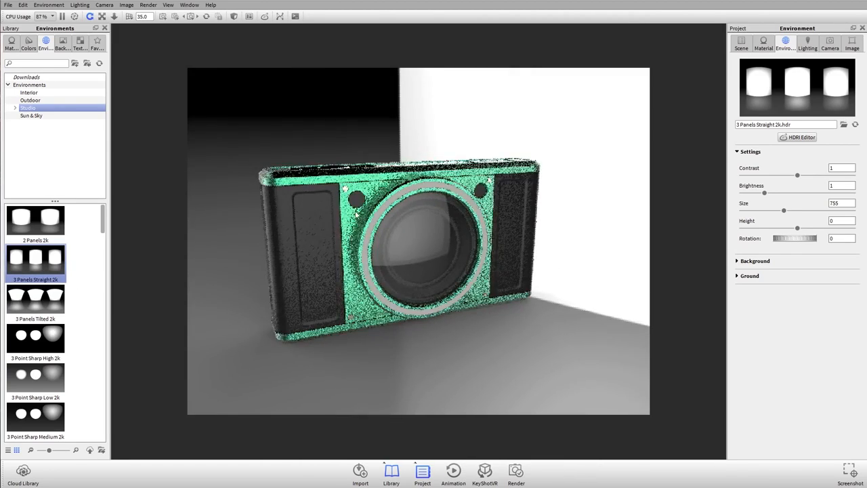
- Set the default startup environment to 3 Panels Straight 2k from the Studio/Panels/Side folder and save the preferences
{"action": "left_click", "coordinate": [24, 6]}
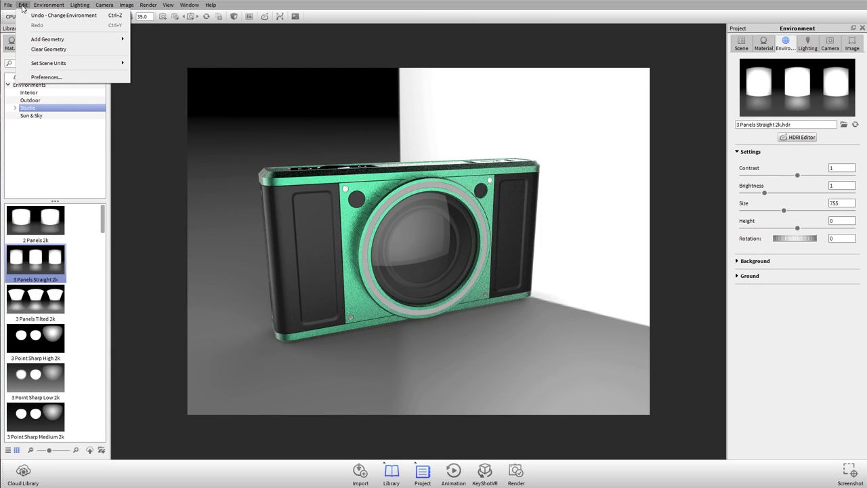
{"action": "left_click", "coordinate": [54, 77]}
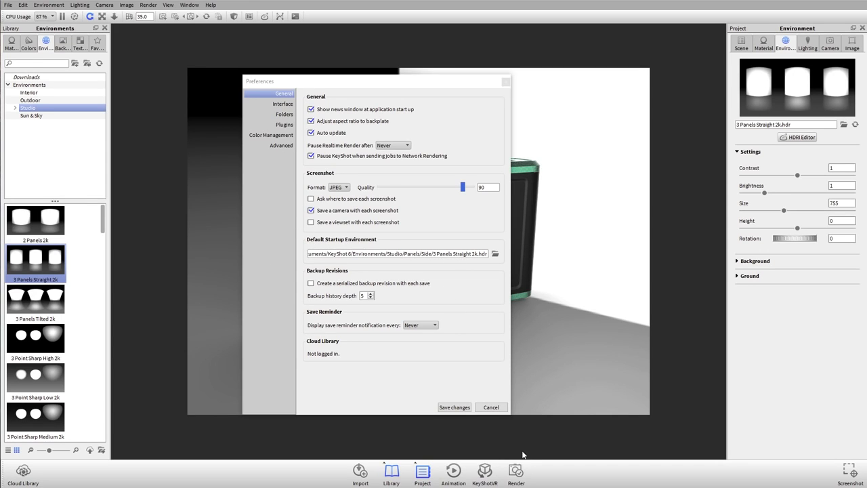
{"action": "left_click", "coordinate": [495, 254]}
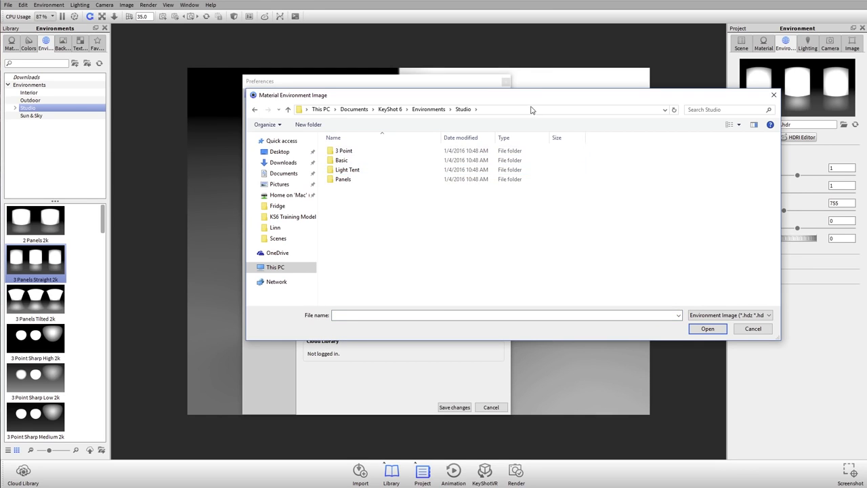
{"action": "double_click", "coordinate": [343, 179]}
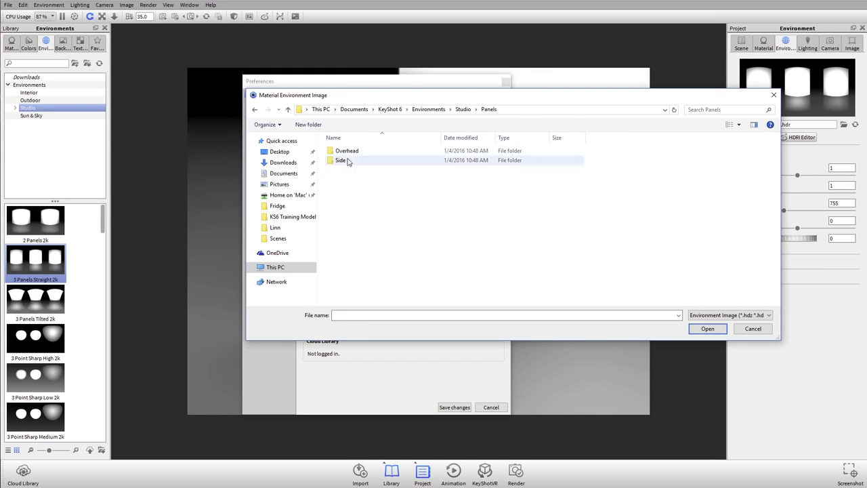
{"action": "double_click", "coordinate": [347, 160]}
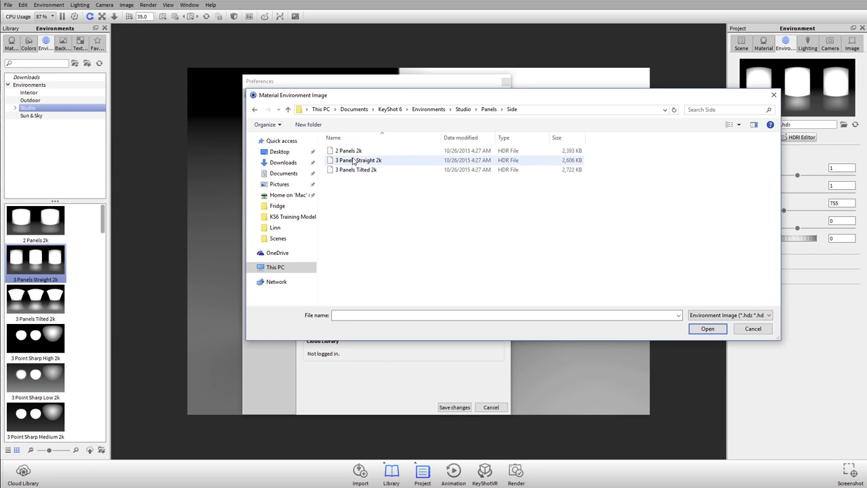
{"action": "double_click", "coordinate": [352, 160]}
{"action": "left_click", "coordinate": [456, 406]}
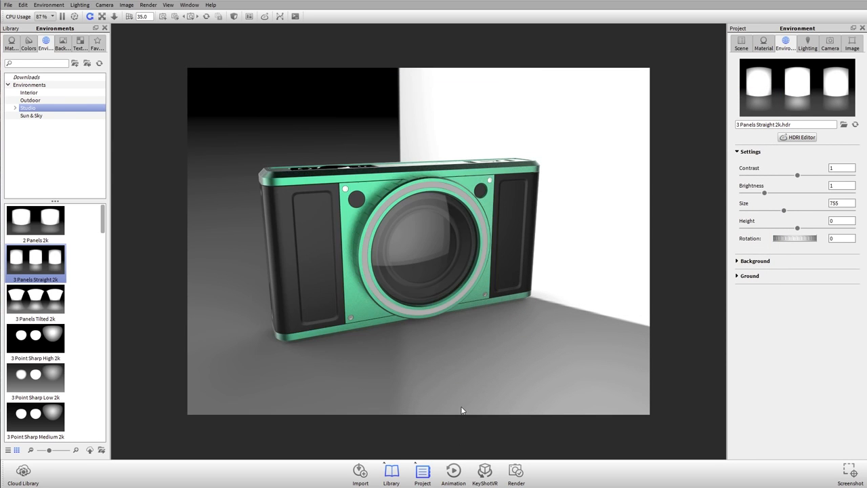
- Try an environment brightness of 0.8 and restore it to 1
{"action": "left_click_drag", "start_coordinate": [500, 296], "coordinate": [381, 302]}
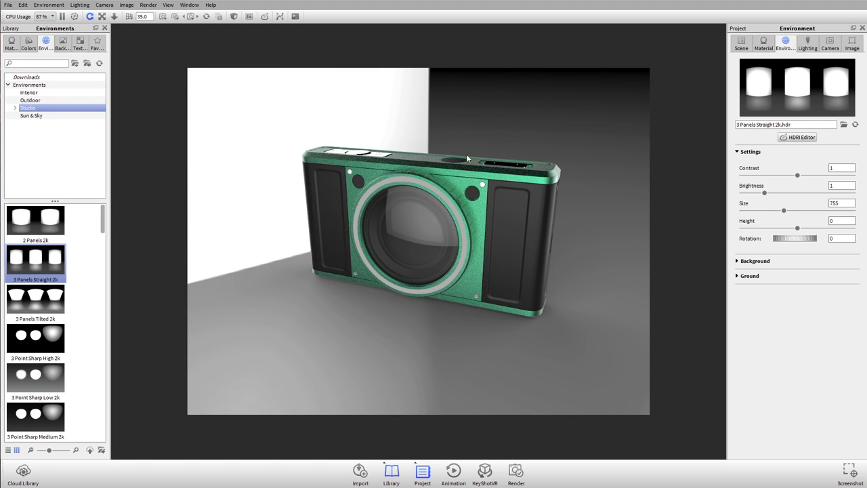
{"action": "mouse_move", "coordinate": [470, 171]}
{"action": "left_mouse_down"}
{"action": "mouse_move", "coordinate": [455, 155]}
{"action": "mouse_move", "coordinate": [466, 159]}
{"action": "left_mouse_up"}
{"action": "left_click_drag", "start_coordinate": [478, 251], "coordinate": [453, 275]}
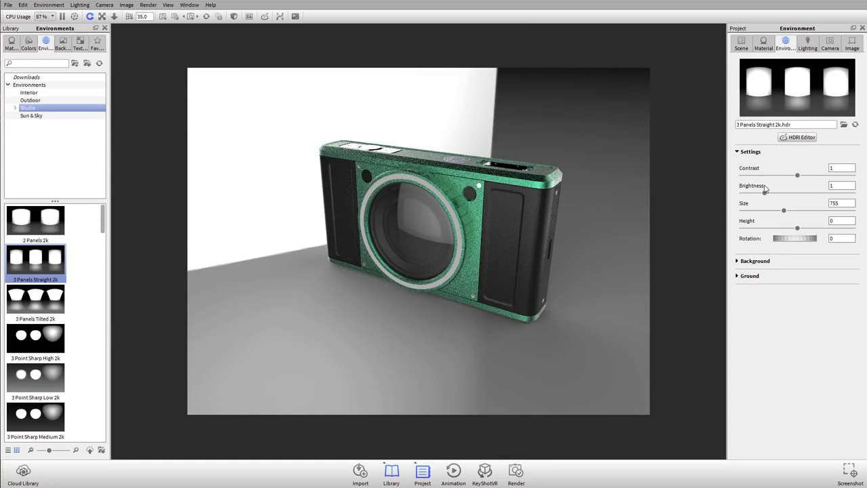
{"action": "mouse_move", "coordinate": [765, 194]}
{"action": "left_mouse_down"}
{"action": "mouse_move", "coordinate": [757, 194]}
{"action": "mouse_move", "coordinate": [781, 195]}
{"action": "mouse_move", "coordinate": [759, 193]}
{"action": "left_mouse_up"}
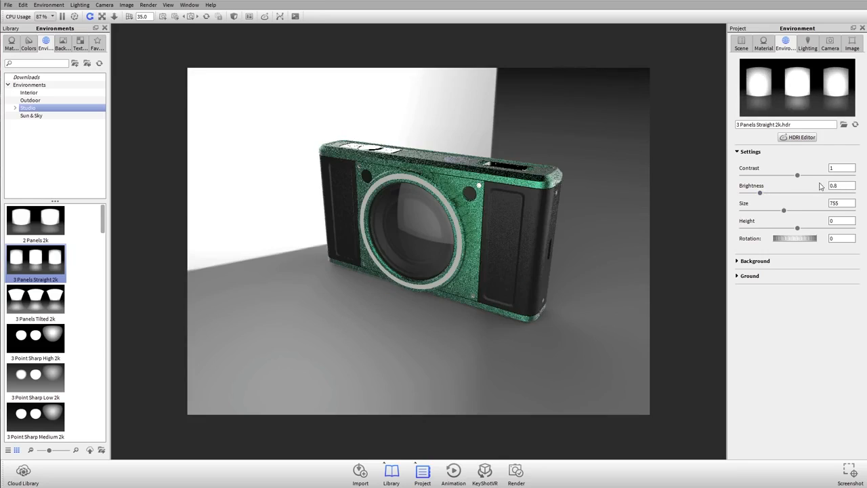
{"action": "key", "text": "Tab"}
- Rotate the environment to 28.25 and lower its height to -0.5
{"action": "left_click_drag", "start_coordinate": [813, 239], "coordinate": [535, 140]}
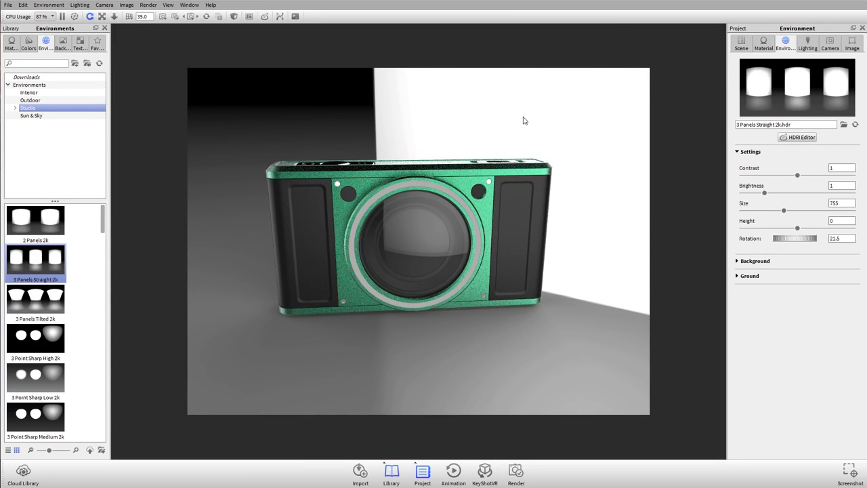
{"action": "left_click_drag", "start_coordinate": [530, 122], "coordinate": [427, 145], "text": "ctrl"}
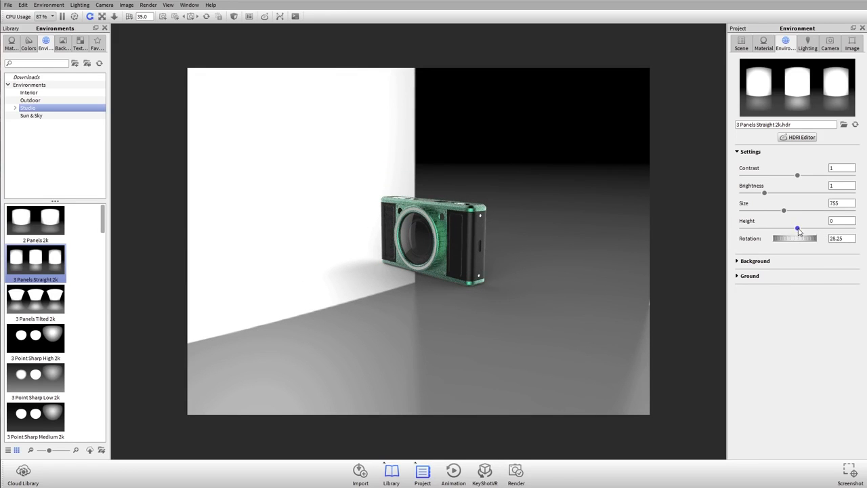
{"action": "left_click_drag", "start_coordinate": [778, 227], "coordinate": [742, 229]}
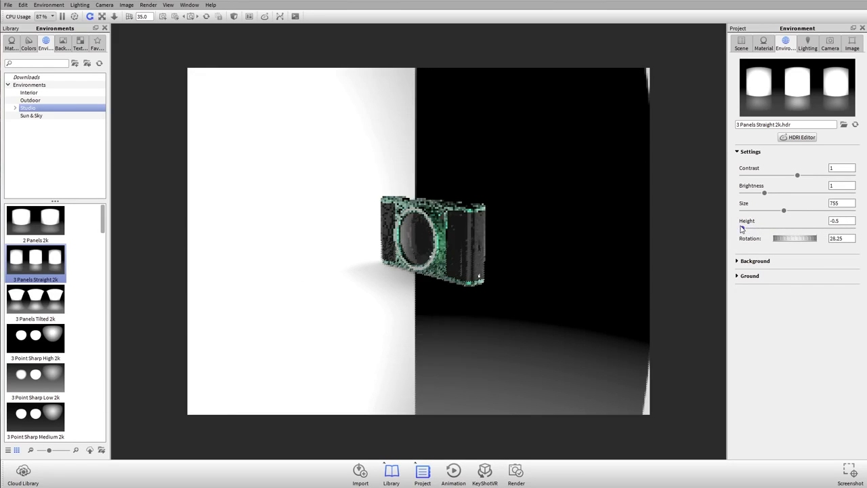
- Reset the environment height to 0 and rotate the environment to 320.5 around the camera model
{"action": "scroll", "coordinate": [347, 227], "scroll_direction": "down", "scroll_amount": 3}
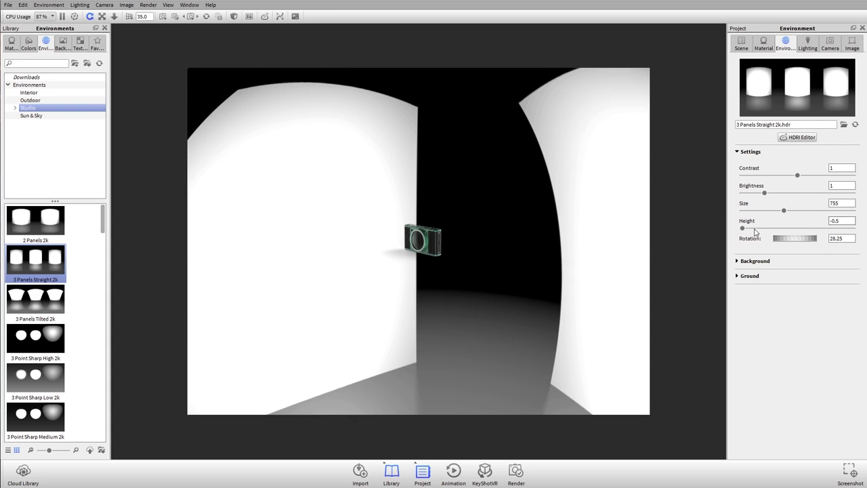
{"action": "left_click_drag", "start_coordinate": [777, 229], "coordinate": [742, 227]}
{"action": "left_click_drag", "start_coordinate": [835, 228], "coordinate": [747, 229]}
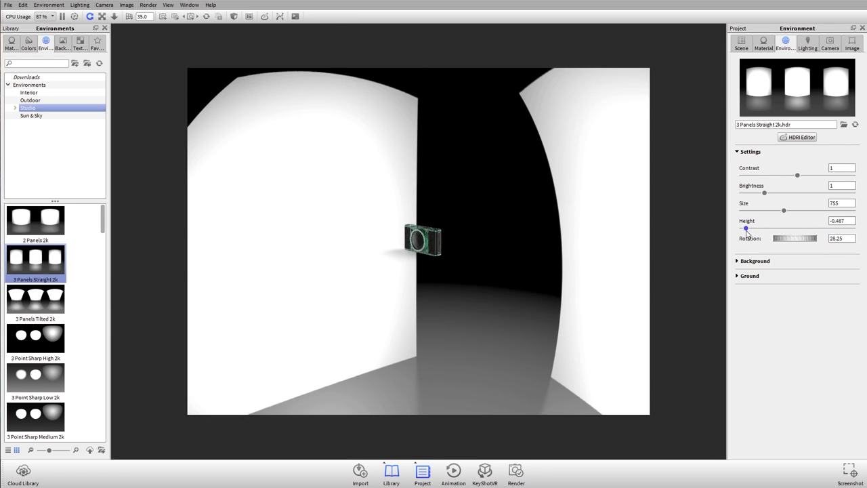
{"action": "left_click_drag", "start_coordinate": [844, 220], "coordinate": [774, 217]}
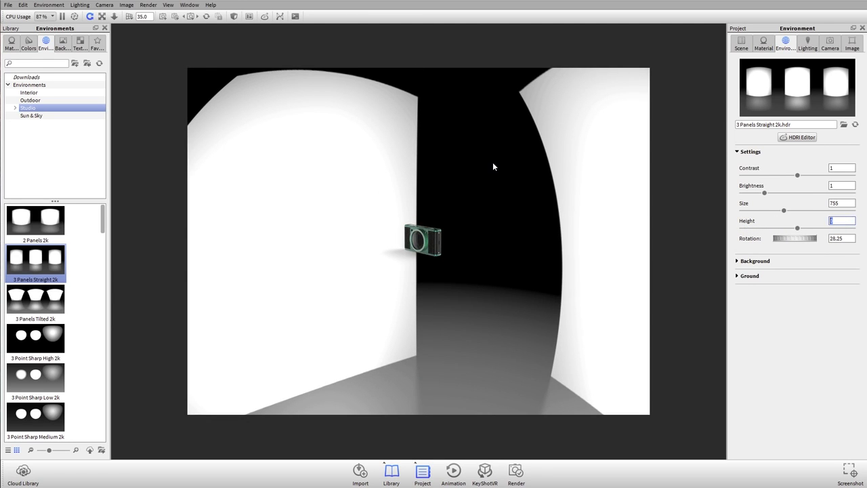
{"action": "left_click_drag", "start_coordinate": [493, 163], "coordinate": [484, 204]}
{"action": "scroll", "coordinate": [446, 227], "scroll_direction": "up", "scroll_amount": 10}
{"action": "left_click_drag", "start_coordinate": [452, 238], "coordinate": [516, 333]}
{"action": "scroll", "coordinate": [466, 285], "scroll_direction": "up", "scroll_amount": 5}
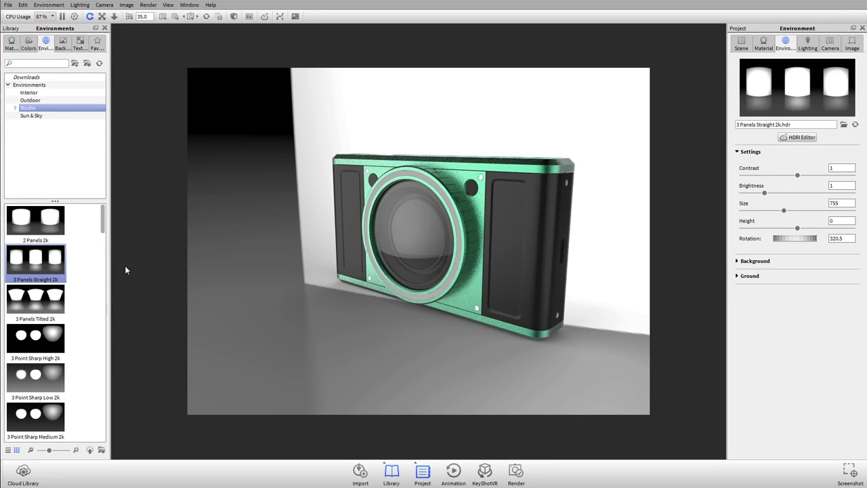
- Try the studio environment Light Tent White Floor 2k on the scene and check the model's surroundings and reflections from several angles
{"action": "scroll", "coordinate": [58, 281], "scroll_direction": "down", "scroll_amount": 15}
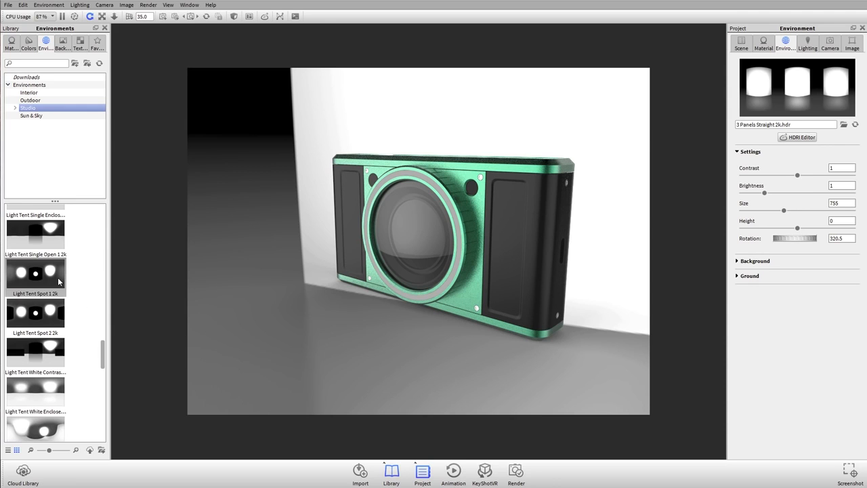
{"action": "left_click_drag", "start_coordinate": [30, 423], "coordinate": [451, 229]}
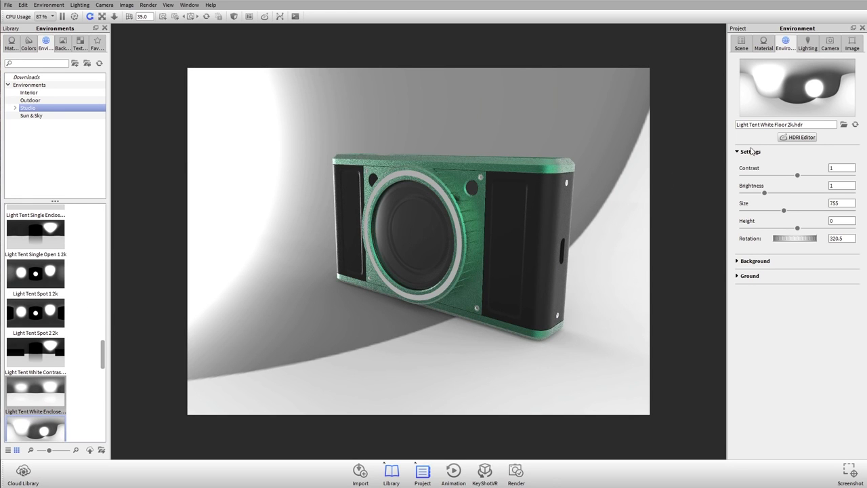
{"action": "scroll", "coordinate": [452, 187], "scroll_direction": "down", "scroll_amount": 5}
{"action": "left_click_drag", "start_coordinate": [452, 188], "coordinate": [606, 202]}
{"action": "left_click_drag", "start_coordinate": [424, 218], "coordinate": [512, 219]}
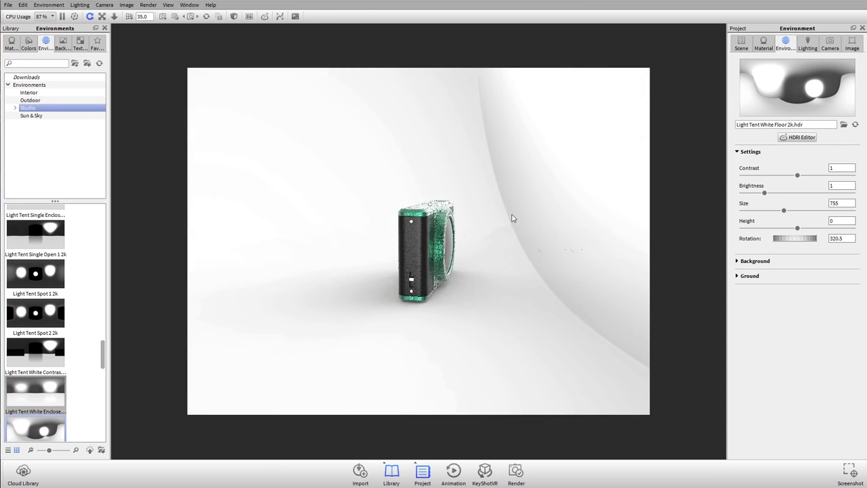
{"action": "scroll", "coordinate": [444, 227], "scroll_direction": "down", "scroll_amount": 5}
{"action": "scroll", "coordinate": [442, 234], "scroll_direction": "down", "scroll_amount": 3}
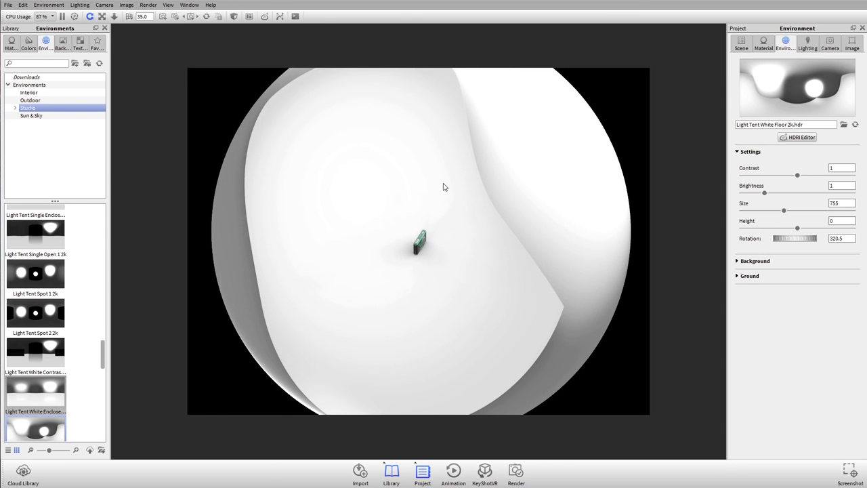
{"action": "left_click_drag", "start_coordinate": [556, 203], "coordinate": [473, 211]}
{"action": "scroll", "coordinate": [416, 246], "scroll_direction": "up", "scroll_amount": 10}
{"action": "mouse_move", "coordinate": [416, 246]}
{"action": "left_mouse_down"}
{"action": "mouse_move", "coordinate": [465, 204]}
{"action": "mouse_move", "coordinate": [437, 218]}
{"action": "mouse_move", "coordinate": [426, 251]}
{"action": "mouse_move", "coordinate": [412, 238]}
{"action": "left_mouse_up"}
{"action": "scroll", "coordinate": [412, 237], "scroll_direction": "up", "scroll_amount": 3}
{"action": "scroll", "coordinate": [412, 239], "scroll_direction": "down", "scroll_amount": 2}
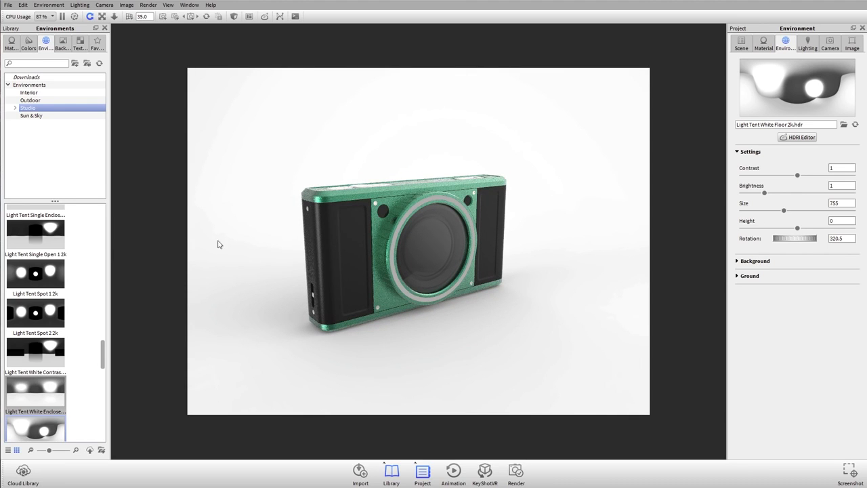
- Reapply the studio environment 3 Panels Straight 2k and rotate it to 338
{"action": "scroll", "coordinate": [102, 264], "scroll_direction": "up", "scroll_amount": 15}
{"action": "left_click_drag", "start_coordinate": [40, 260], "coordinate": [430, 141]}
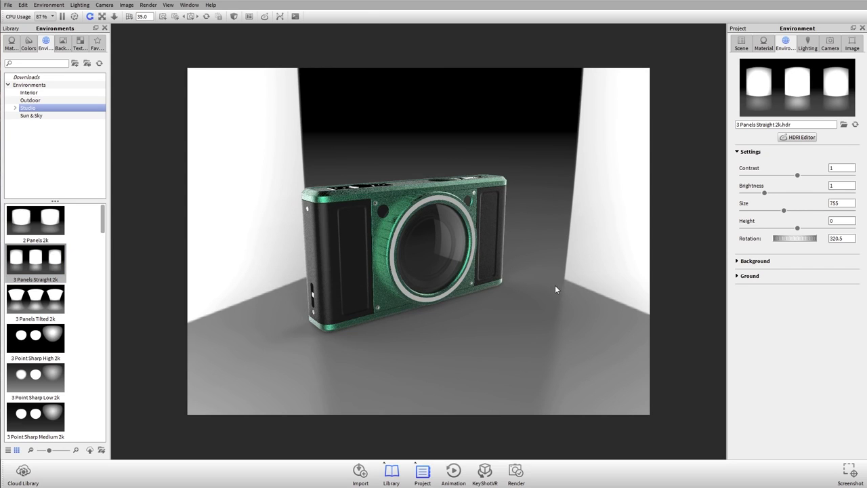
{"action": "left_click_drag", "start_coordinate": [465, 333], "coordinate": [483, 299], "text": "ctrl"}
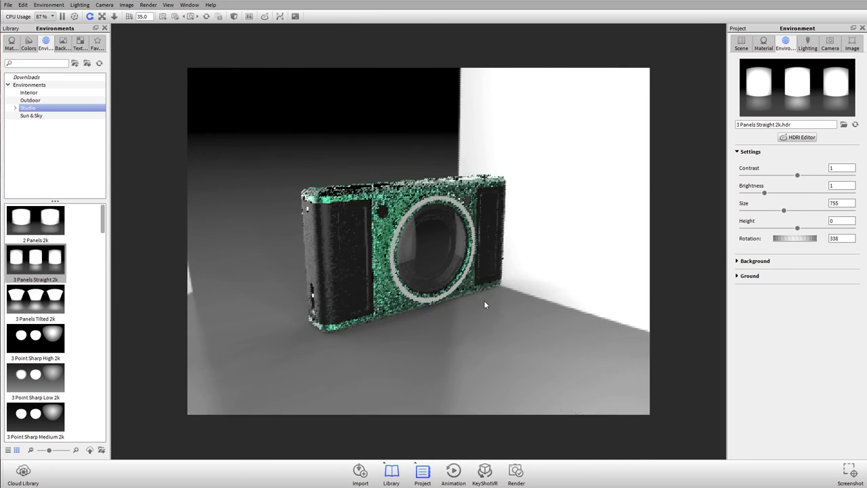
- Change the scene background from the lighting environment to a plain white color
{"action": "left_click", "coordinate": [766, 264]}
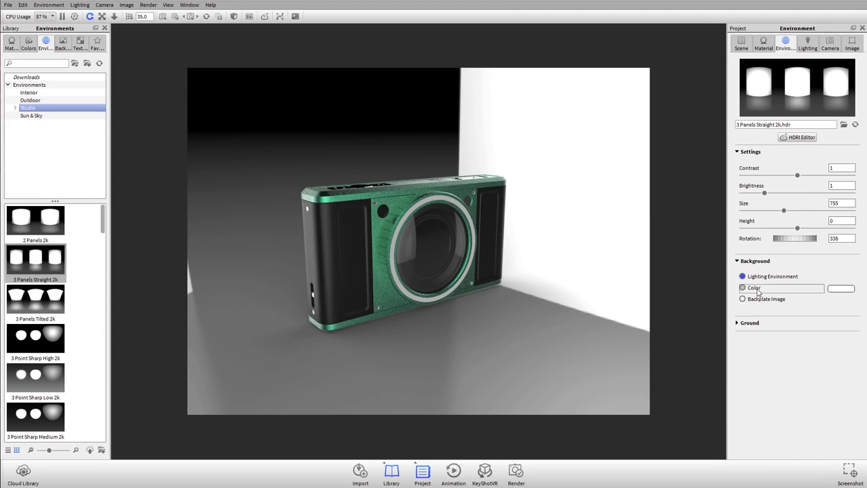
{"action": "left_click_drag", "start_coordinate": [571, 269], "coordinate": [390, 239]}
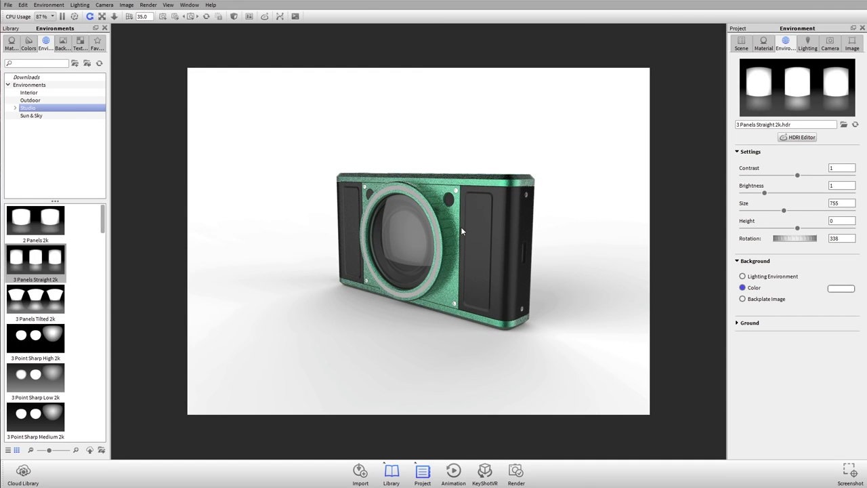
- Try the outdoor environment hdri-locations_urban_4k on the camera model, comparing the Lighting Environment background with the Color background
{"action": "left_click", "coordinate": [31, 100]}
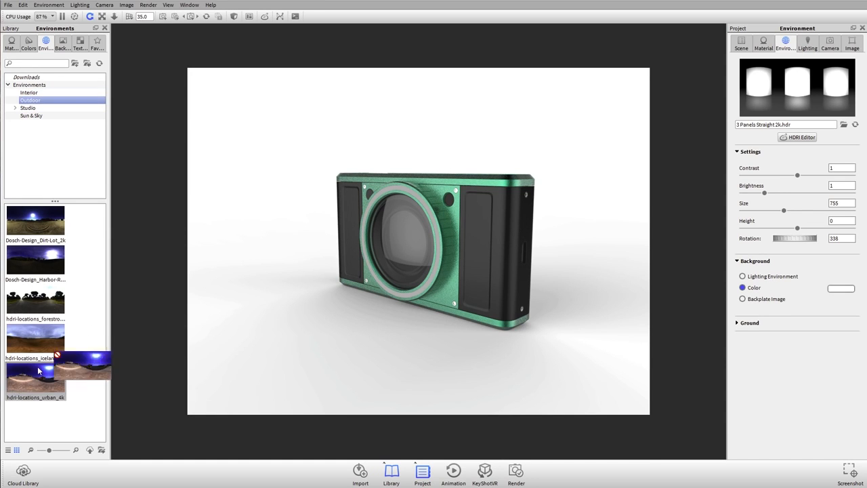
{"action": "left_click_drag", "start_coordinate": [15, 393], "coordinate": [391, 136]}
{"action": "left_click_drag", "start_coordinate": [319, 238], "coordinate": [516, 263]}
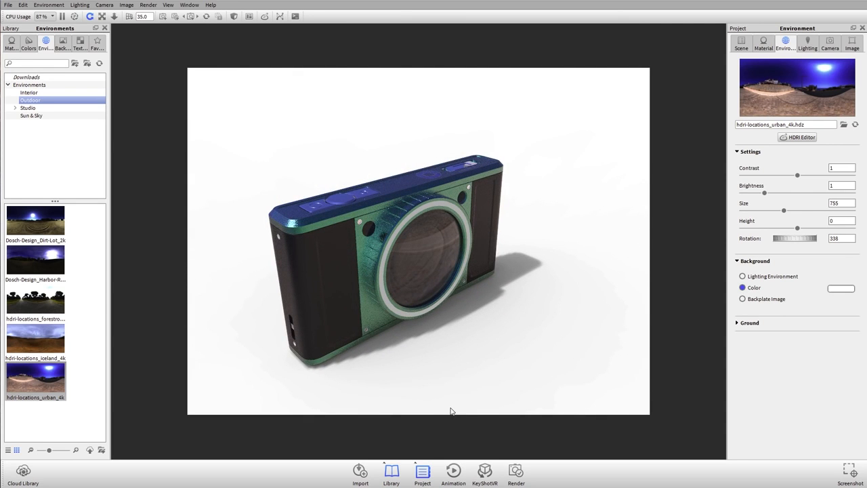
{"action": "left_click_drag", "start_coordinate": [492, 315], "coordinate": [385, 312]}
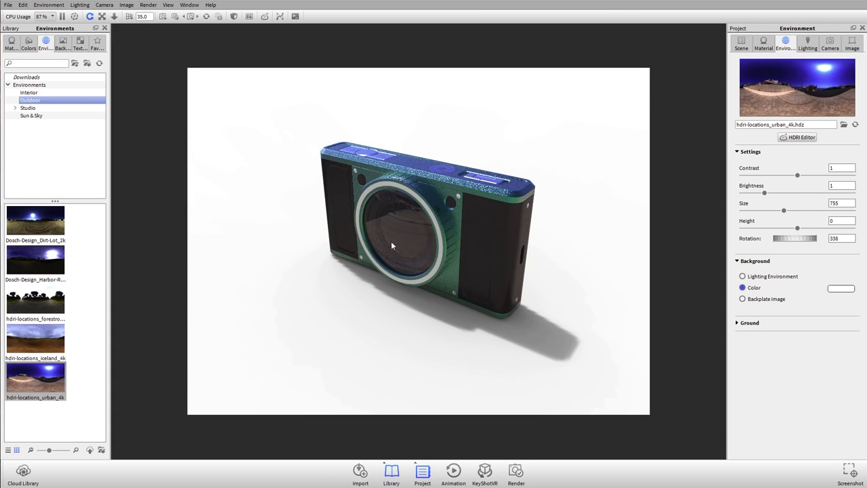
{"action": "left_click_drag", "start_coordinate": [382, 281], "coordinate": [413, 301]}
{"action": "left_click", "coordinate": [756, 278]}
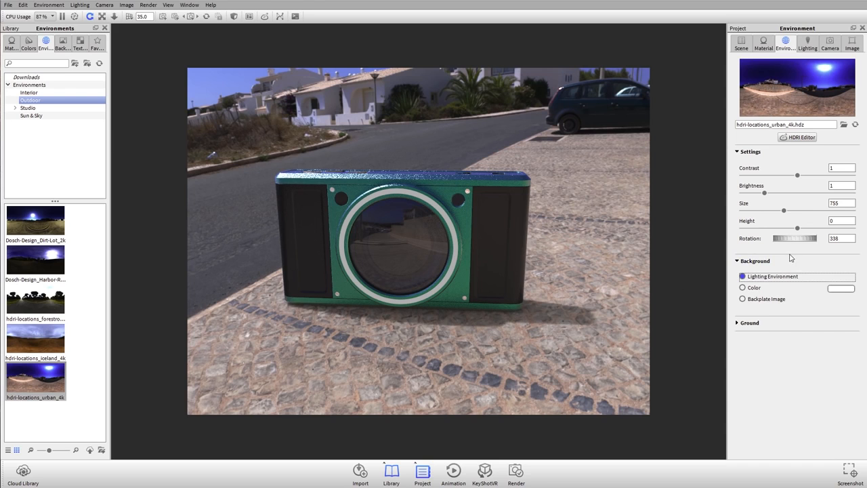
{"action": "left_click", "coordinate": [756, 288]}
{"action": "left_click_drag", "start_coordinate": [566, 296], "coordinate": [372, 244]}
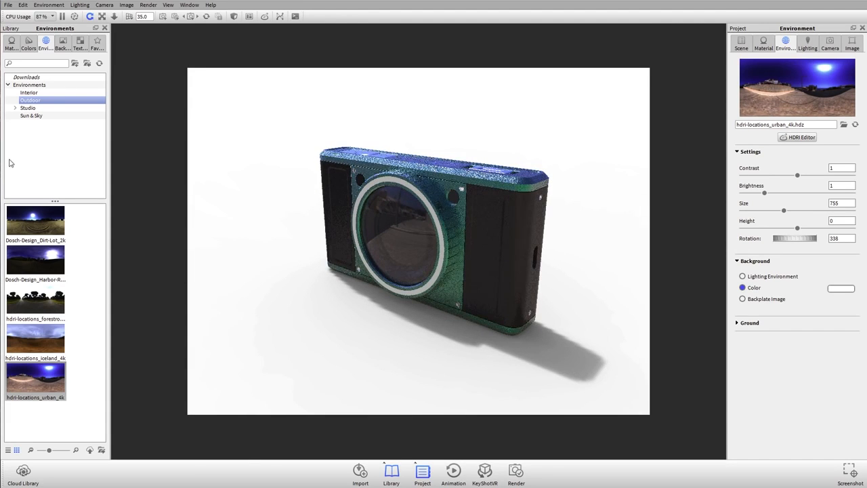
- Return to the studio environment 3 Panels Straight 2k and compare the Lighting Environment background with Color, leaving Color active
{"action": "left_click", "coordinate": [28, 107]}
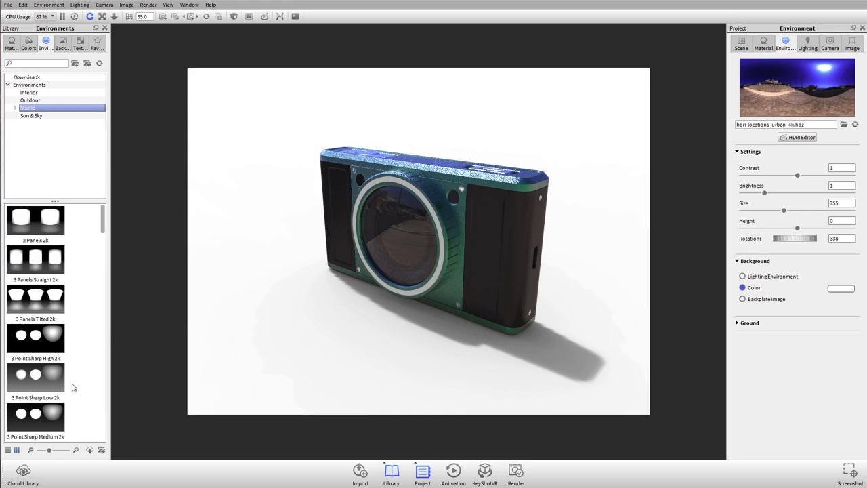
{"action": "left_click_drag", "start_coordinate": [48, 265], "coordinate": [444, 209]}
{"action": "left_click_drag", "start_coordinate": [327, 300], "coordinate": [421, 276]}
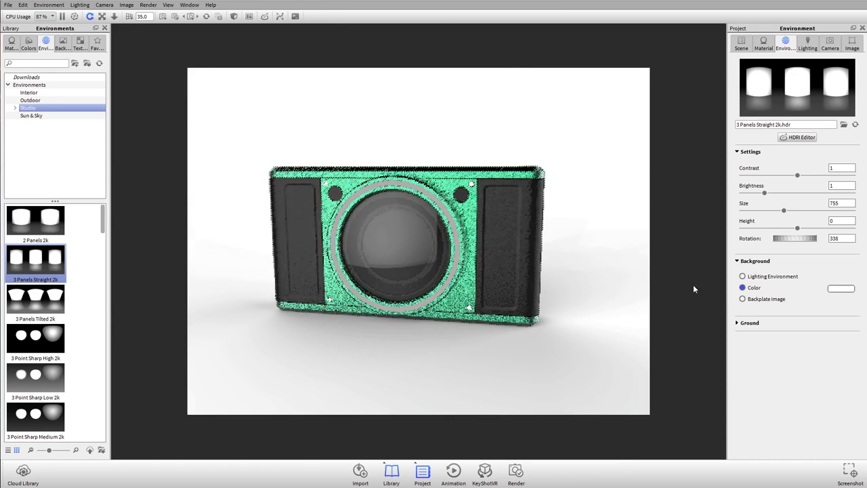
{"action": "left_click", "coordinate": [777, 277]}
{"action": "left_click", "coordinate": [756, 290]}
{"action": "left_click_drag", "start_coordinate": [457, 273], "coordinate": [427, 259]}
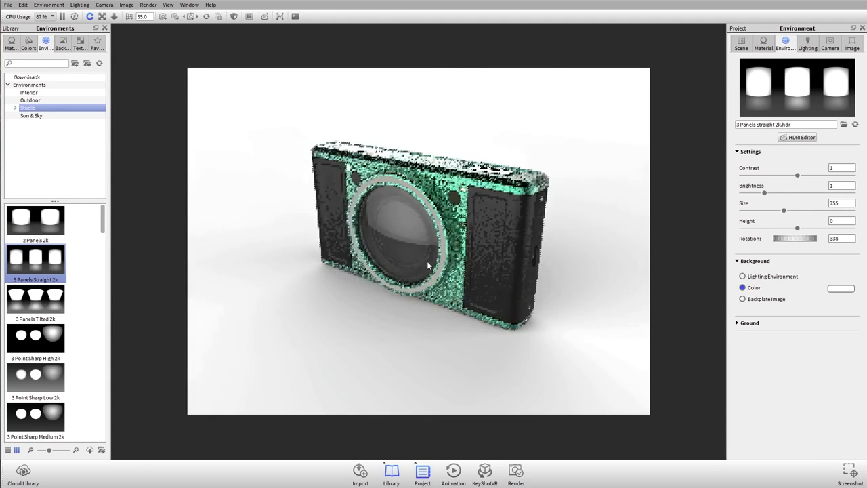
- Try a dark red background color with hue 359°, saturation 73% and value 63%
{"action": "left_click", "coordinate": [840, 290]}
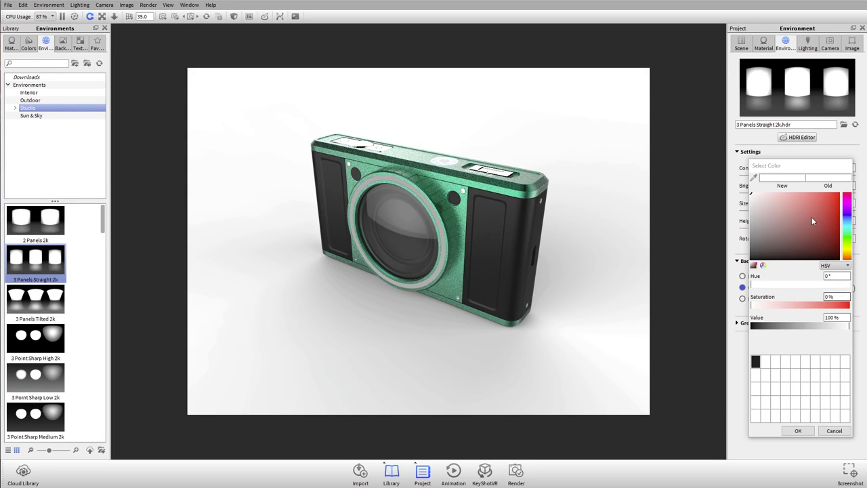
{"action": "left_click", "coordinate": [815, 217]}
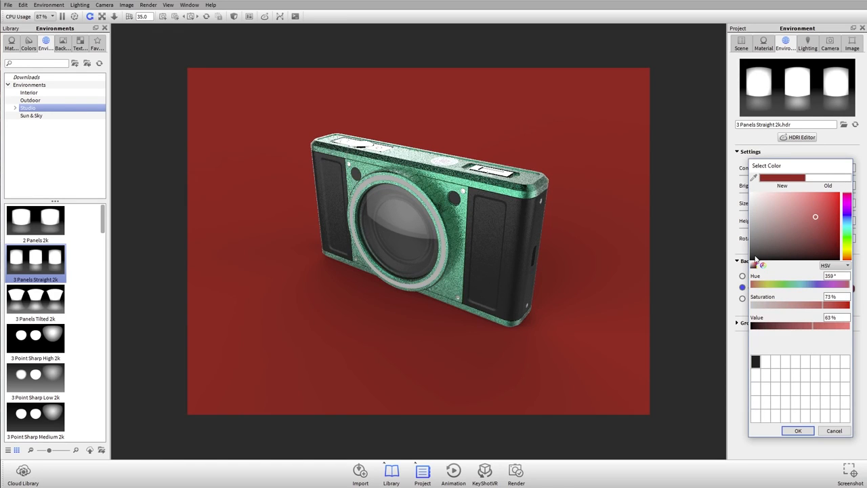
{"action": "left_click_drag", "start_coordinate": [771, 172], "coordinate": [727, 114]}
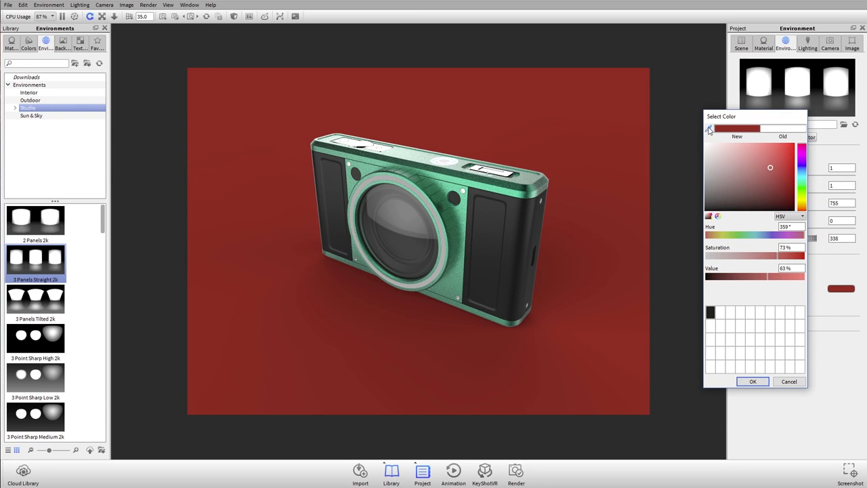
- Set the background color to the light green sampled from the camera body and rotate the environment to 328.75
{"action": "left_click", "coordinate": [708, 129]}
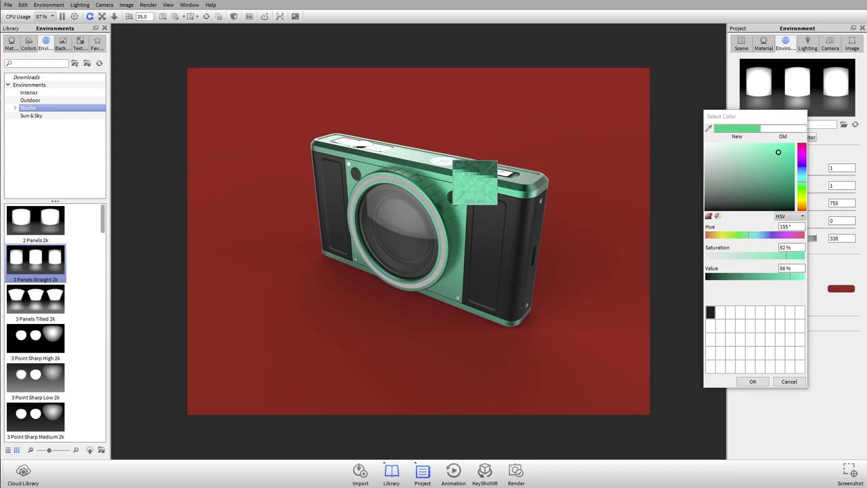
{"action": "left_click", "coordinate": [469, 183]}
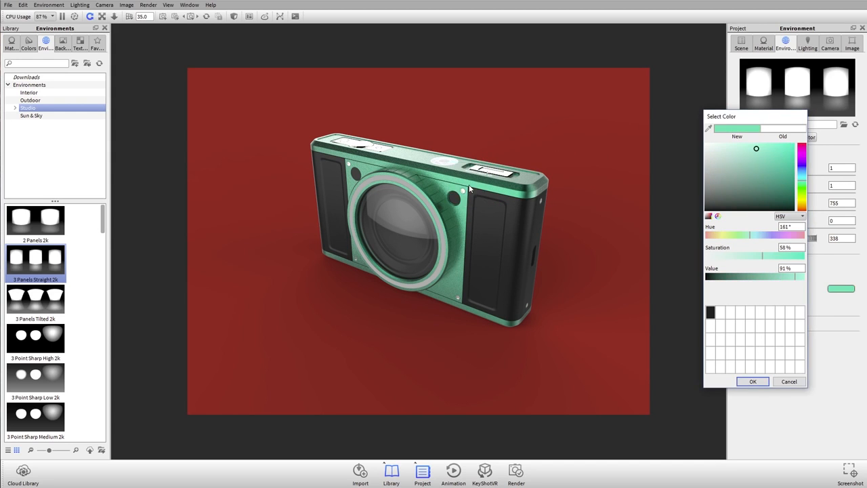
{"action": "left_click", "coordinate": [752, 382]}
{"action": "left_click_drag", "start_coordinate": [515, 332], "coordinate": [452, 296]}
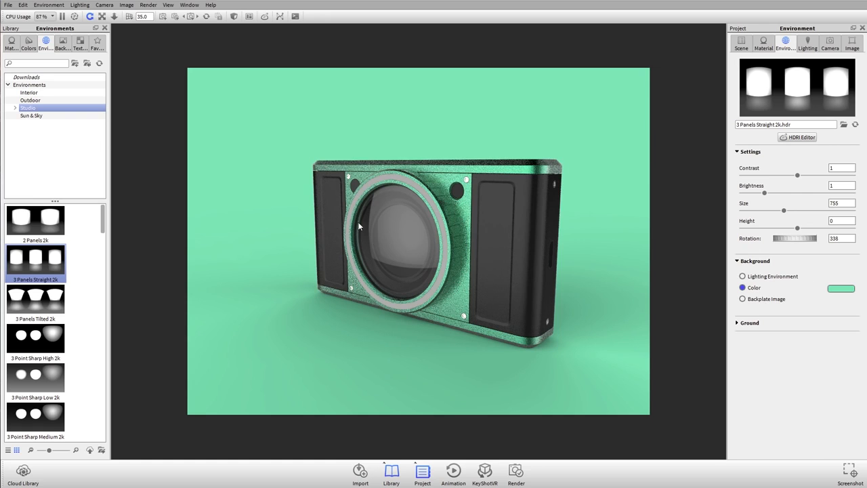
{"action": "left_click_drag", "start_coordinate": [574, 125], "coordinate": [596, 129], "text": "ctrl"}
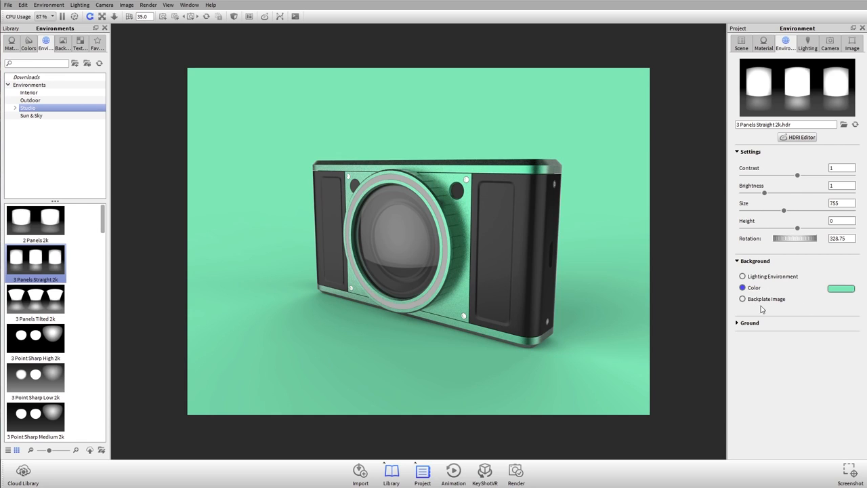
- Browse the backplate library and switch the scene background back to Lighting Environment
{"action": "left_click", "coordinate": [63, 44]}
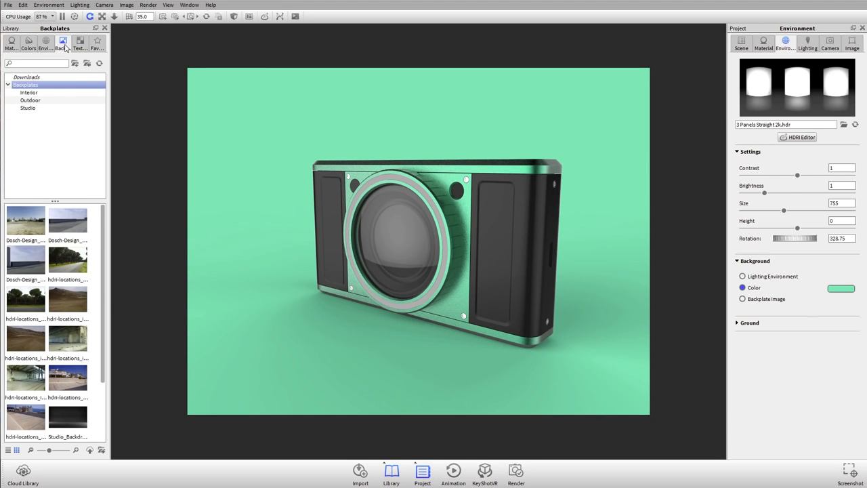
{"action": "scroll", "coordinate": [70, 323], "scroll_direction": "down", "scroll_amount": 2}
{"action": "scroll", "coordinate": [70, 322], "scroll_direction": "up", "scroll_amount": 2}
{"action": "left_click_drag", "start_coordinate": [379, 276], "coordinate": [472, 264]}
{"action": "scroll", "coordinate": [473, 264], "scroll_direction": "down", "scroll_amount": 2}
{"action": "left_click", "coordinate": [743, 277]}
{"action": "left_click_drag", "start_coordinate": [435, 211], "coordinate": [339, 276]}
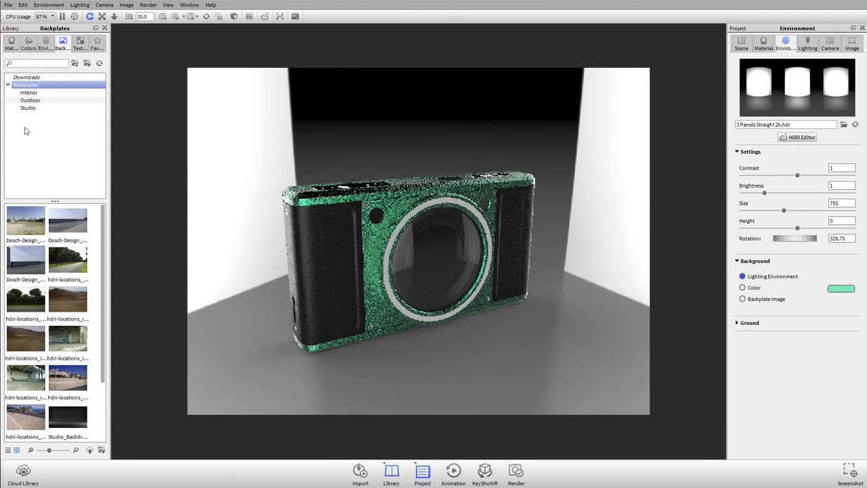
- Apply the outdoor backplate hdri-locations_urban_1_24mm as the background and frame the camera model on its pavement
{"action": "left_click", "coordinate": [21, 100]}
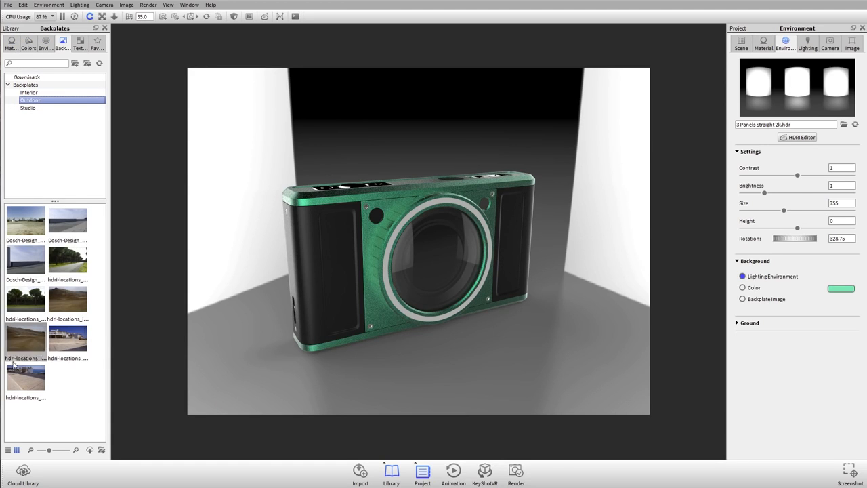
{"action": "left_click_drag", "start_coordinate": [67, 338], "coordinate": [415, 175]}
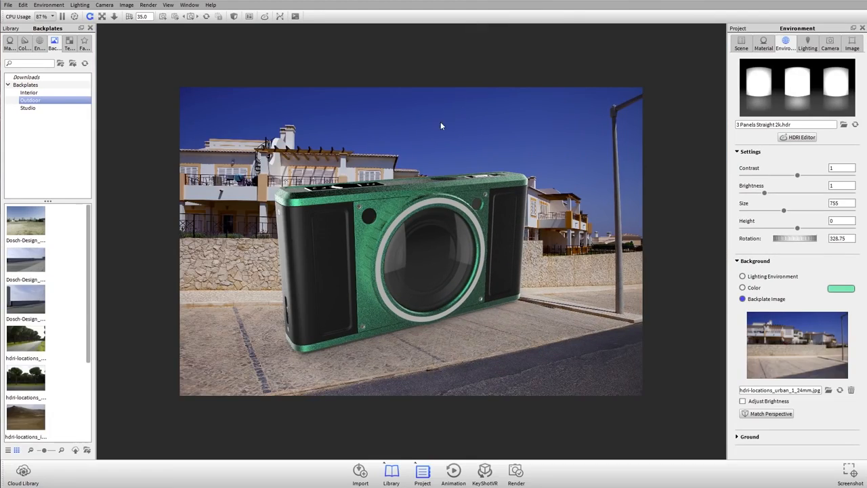
{"action": "left_click_drag", "start_coordinate": [468, 273], "coordinate": [490, 294]}
{"action": "scroll", "coordinate": [469, 255], "scroll_direction": "down", "scroll_amount": 2}
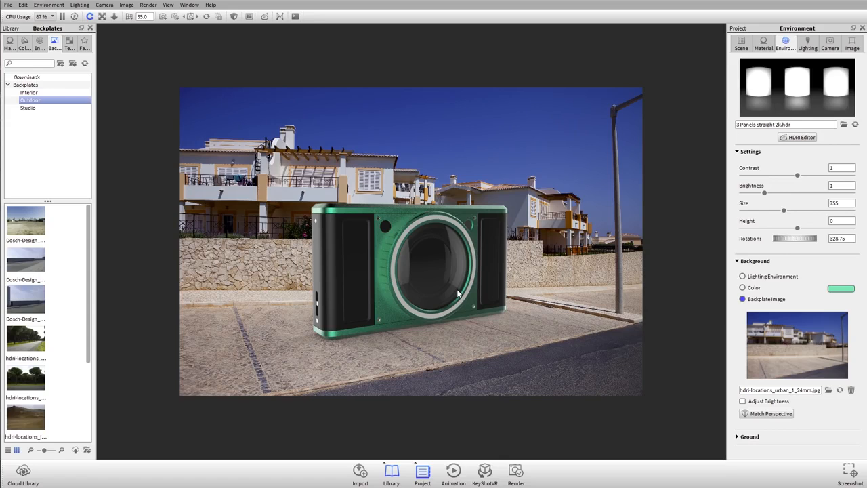
{"action": "scroll", "coordinate": [445, 268], "scroll_direction": "down", "scroll_amount": 1}
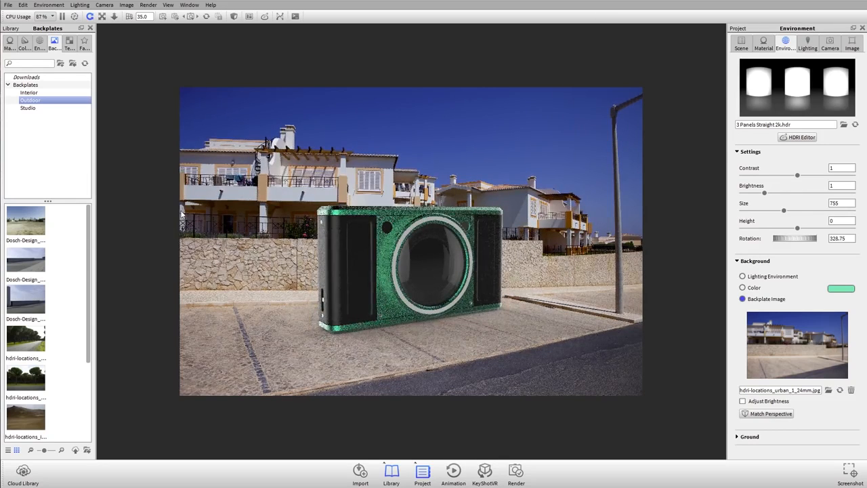
{"action": "left_click_drag", "start_coordinate": [480, 287], "coordinate": [483, 287]}
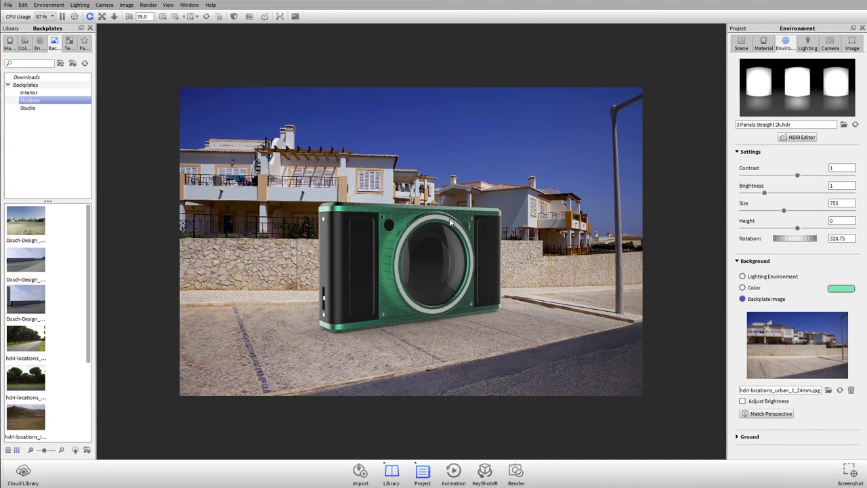
- Show the lighting environment as background, apply the outdoor hdri-locations_urban_4k environment, and set its rotation to 70 and height to 0.275
{"action": "left_click", "coordinate": [770, 277]}
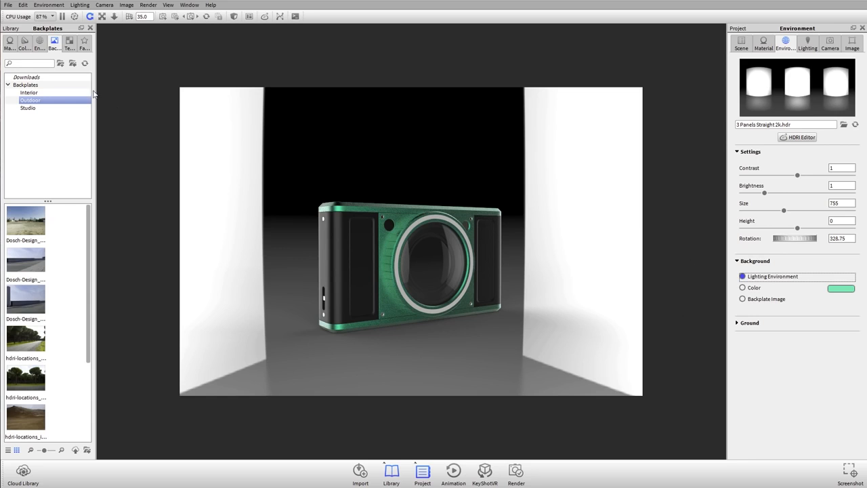
{"action": "left_click", "coordinate": [39, 45]}
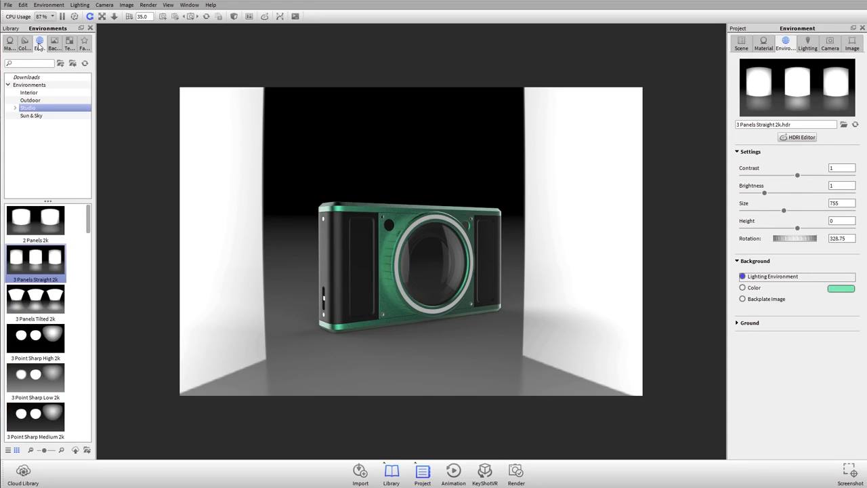
{"action": "left_click", "coordinate": [41, 101]}
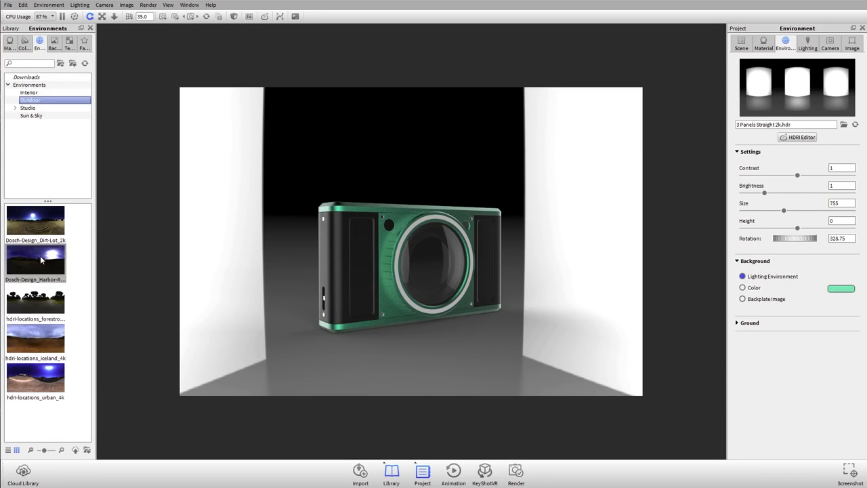
{"action": "left_click_drag", "start_coordinate": [31, 376], "coordinate": [482, 191]}
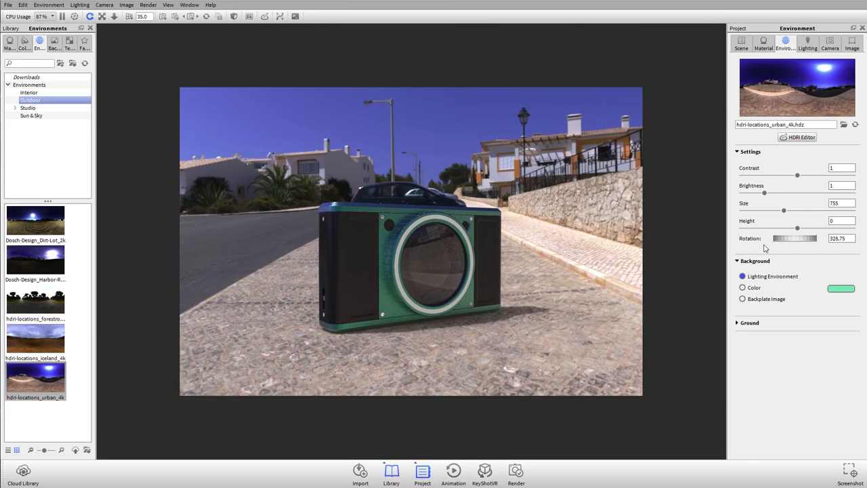
{"action": "left_click_drag", "start_coordinate": [792, 242], "coordinate": [844, 249]}
{"action": "left_click_drag", "start_coordinate": [795, 229], "coordinate": [831, 237]}
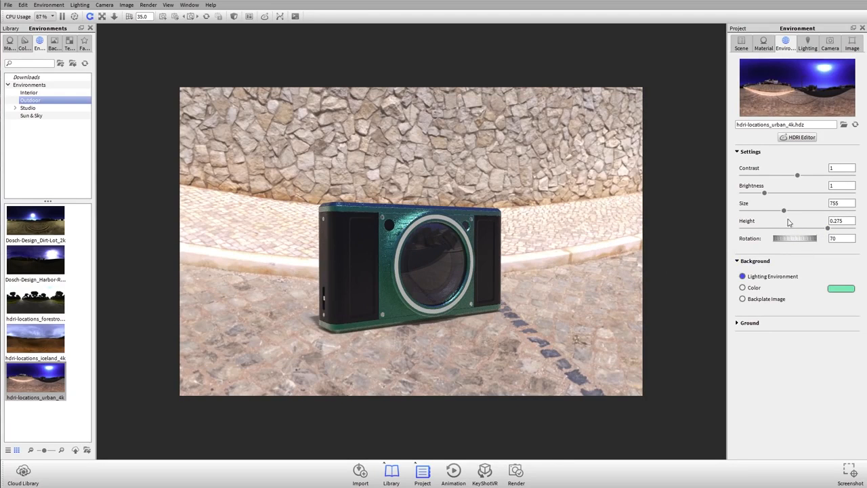
- Switch the background back to the urban backplate image and reposition the camera model lower on its pavement
{"action": "left_click", "coordinate": [753, 301]}
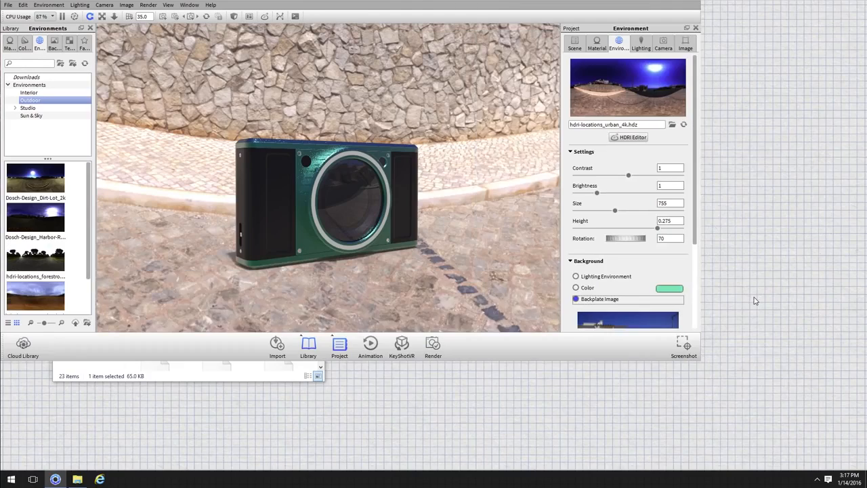
{"action": "key", "text": "r"}
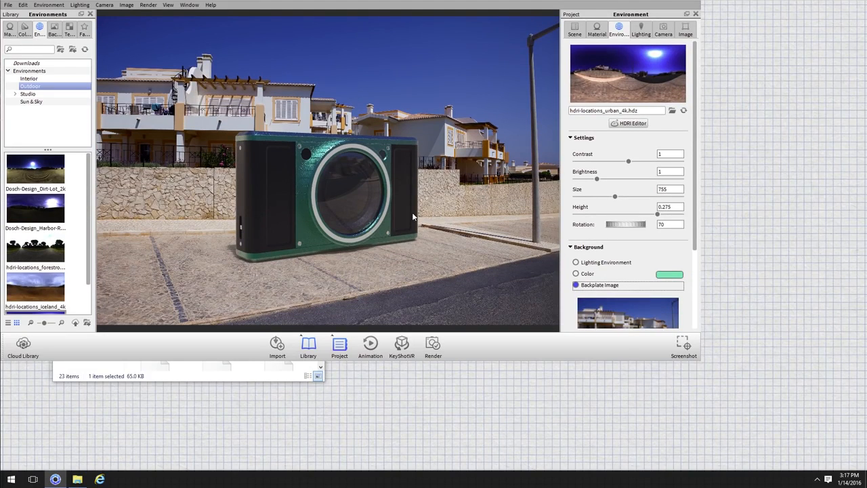
{"action": "key", "text": "f"}
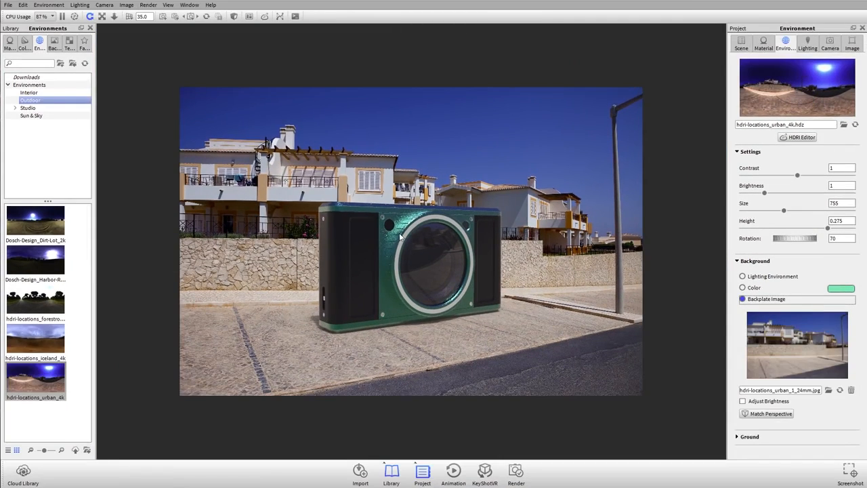
{"action": "left_click_drag", "start_coordinate": [474, 285], "coordinate": [480, 308]}
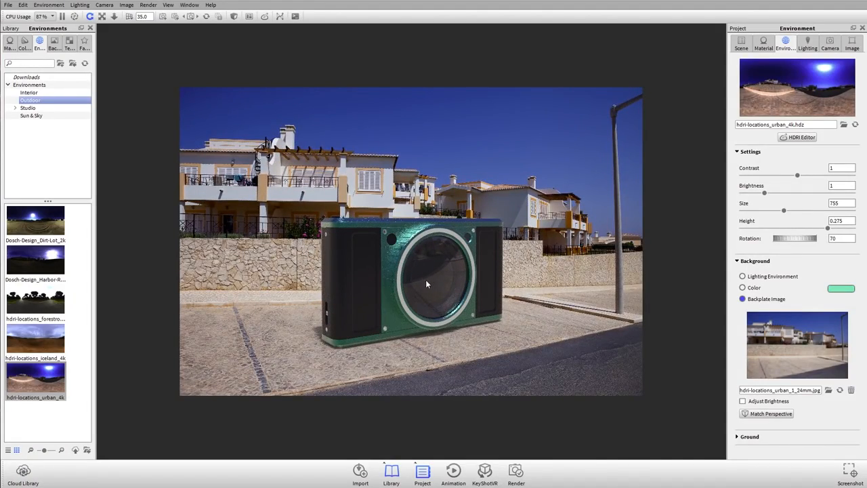
{"action": "left_click_drag", "start_coordinate": [425, 279], "coordinate": [409, 278]}
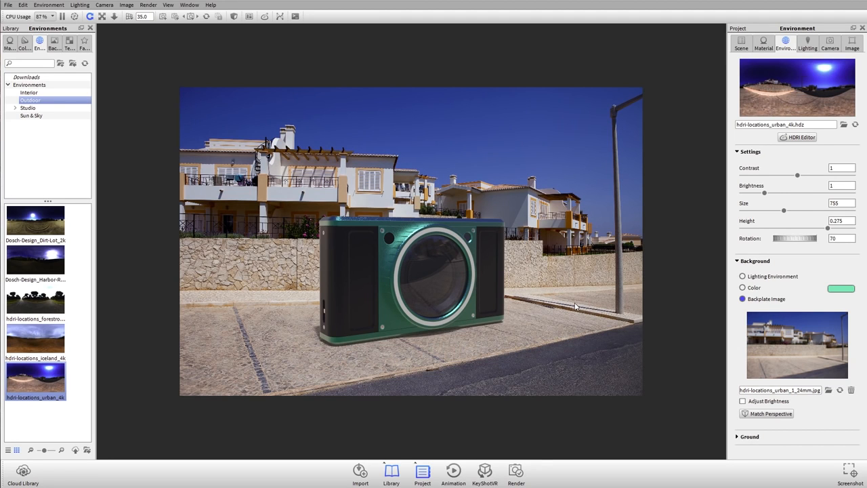
- Replace the background with the Studio_Backdrop_Black backplate and frame the camera model larger at a slight angle on it
{"action": "left_click", "coordinate": [743, 287]}
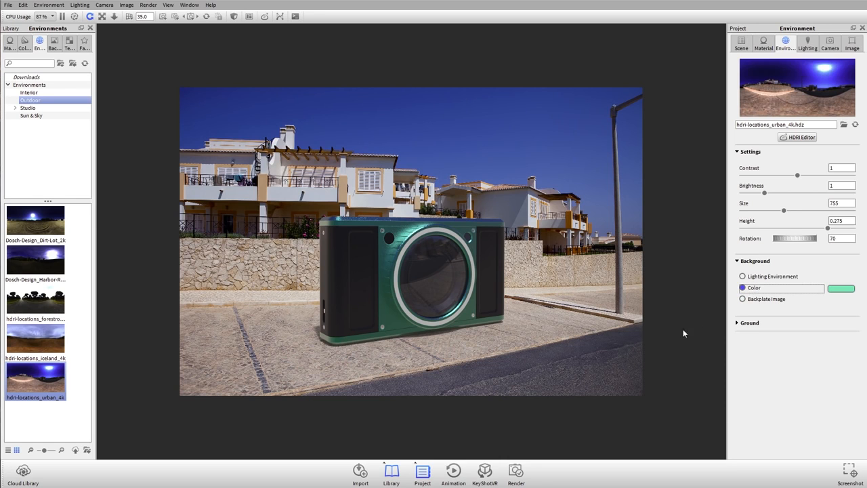
{"action": "left_click_drag", "start_coordinate": [436, 228], "coordinate": [379, 259]}
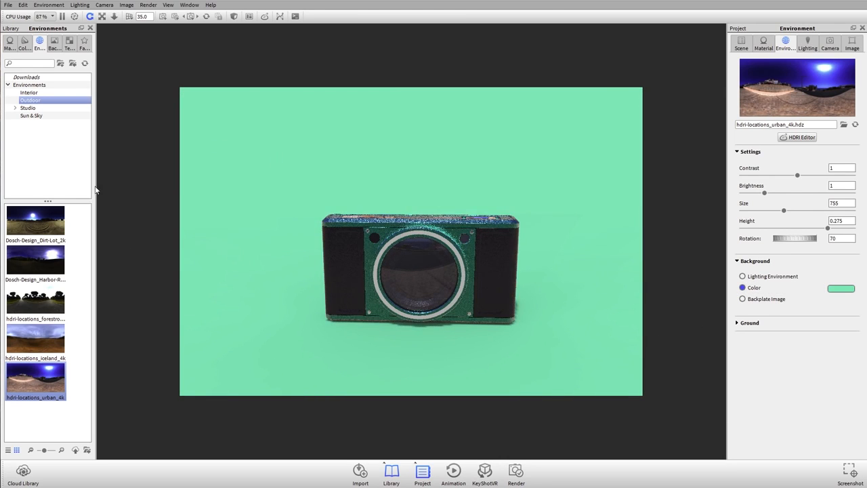
{"action": "left_click", "coordinate": [54, 45]}
{"action": "left_click", "coordinate": [33, 109]}
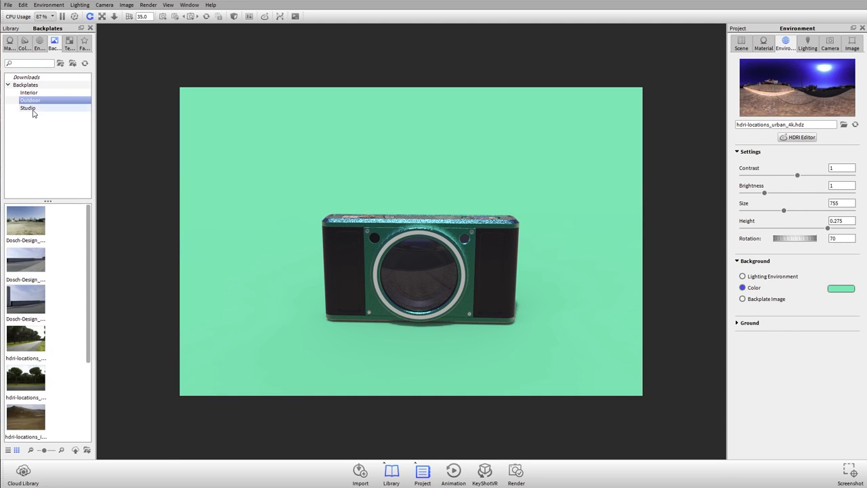
{"action": "left_click_drag", "start_coordinate": [26, 222], "coordinate": [413, 197]}
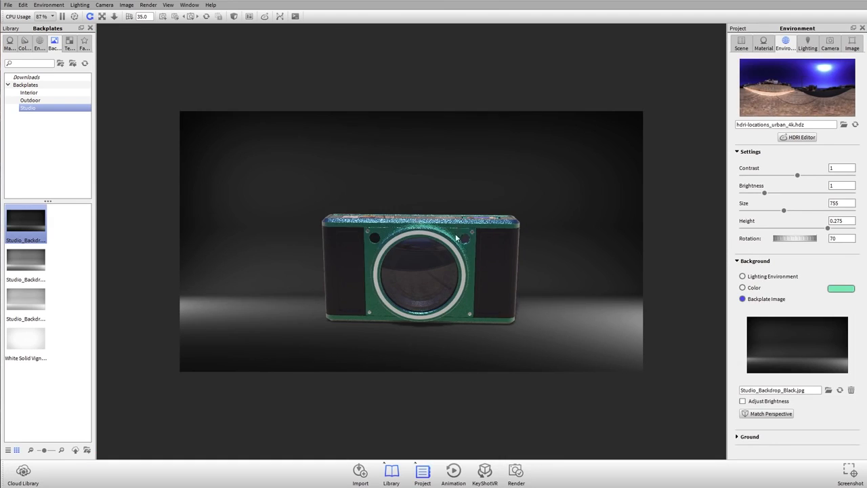
{"action": "left_click_drag", "start_coordinate": [457, 238], "coordinate": [448, 259]}
{"action": "scroll", "coordinate": [457, 272], "scroll_direction": "up", "scroll_amount": 5}
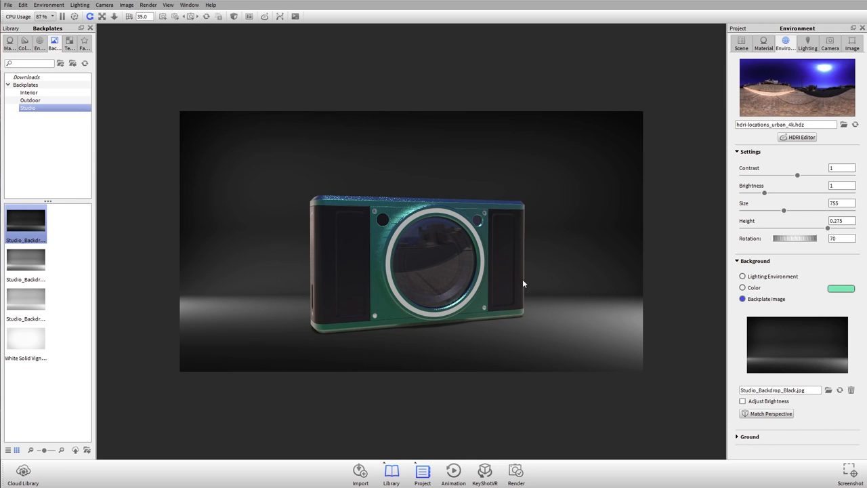
- Light the camera model with the studio environment 3 Panels Straight 2k, rotate it to 59, and fine-tune the viewing angle
{"action": "left_click", "coordinate": [40, 44]}
{"action": "left_click", "coordinate": [42, 107]}
{"action": "left_click_drag", "start_coordinate": [44, 267], "coordinate": [462, 178]}
{"action": "left_click_drag", "start_coordinate": [525, 199], "coordinate": [555, 199], "text": "ctrl"}
{"action": "left_click", "coordinate": [54, 42]}
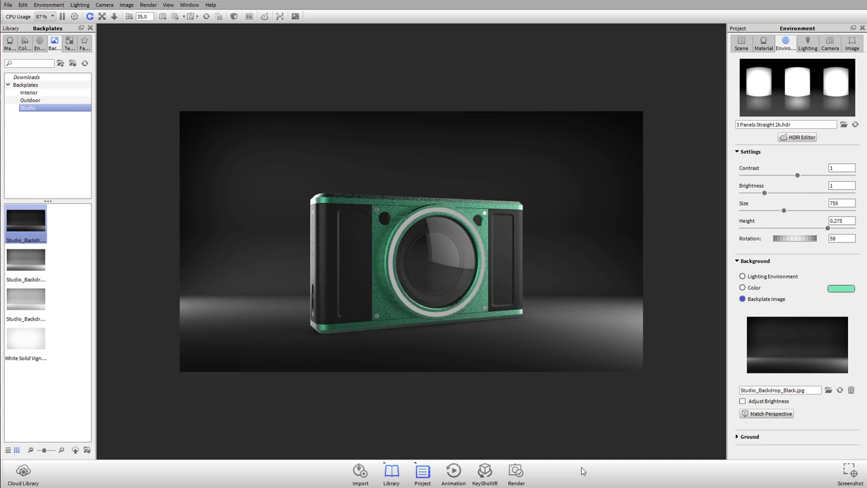
{"action": "left_click_drag", "start_coordinate": [434, 302], "coordinate": [439, 316]}
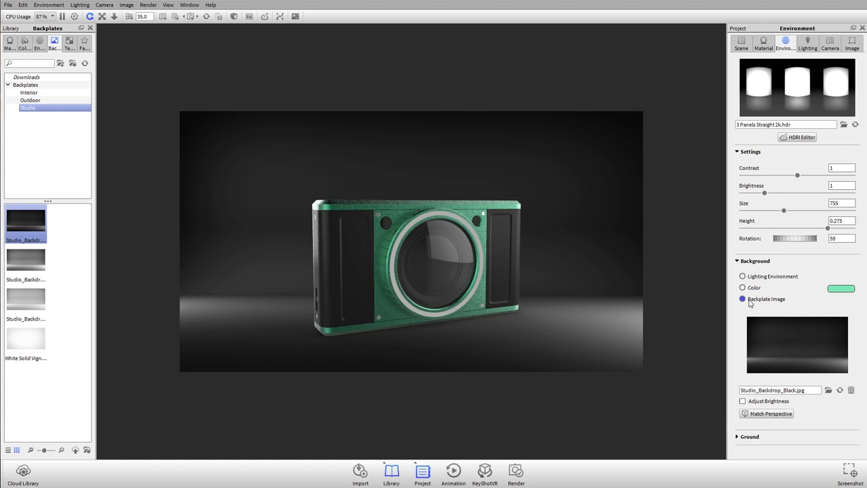
- Toggle the background between its modes to compare them and leave it on Lighting Environment
{"action": "key", "text": "n"}
{"action": "key", "text": "n"}
{"action": "key", "text": "e"}
{"action": "key", "text": "e"}
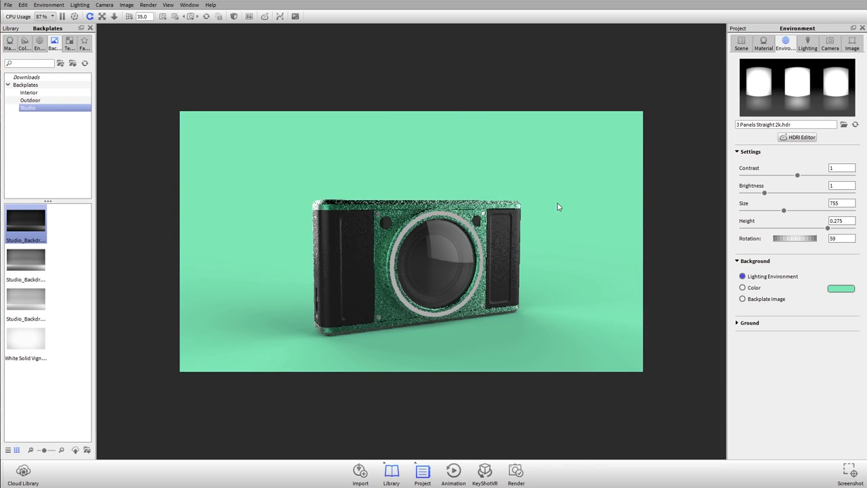
{"action": "key", "text": "b"}
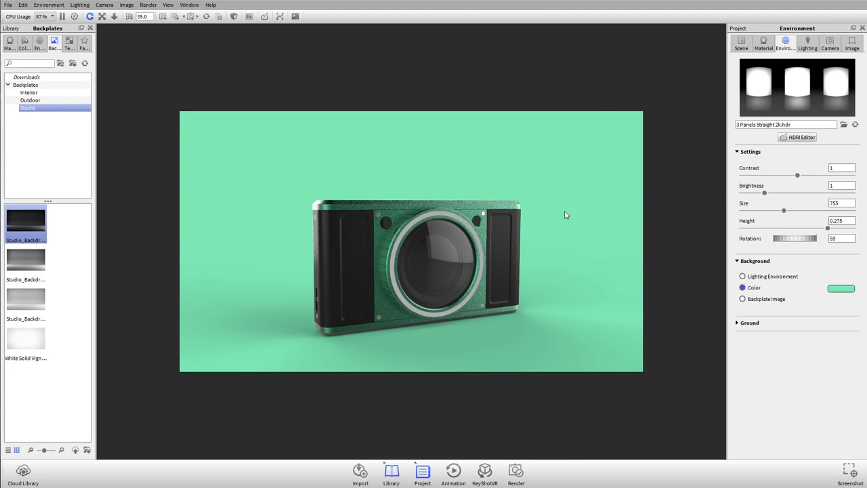
{"action": "left_click", "coordinate": [752, 279]}
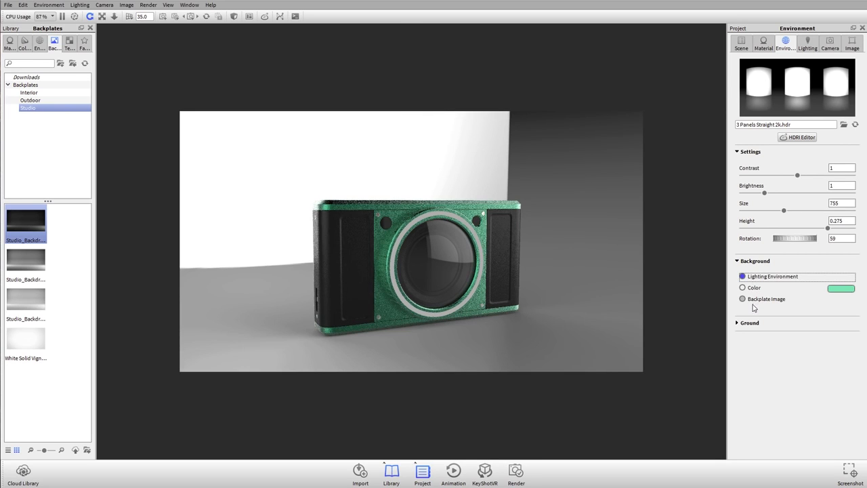
{"action": "left_click", "coordinate": [752, 288]}
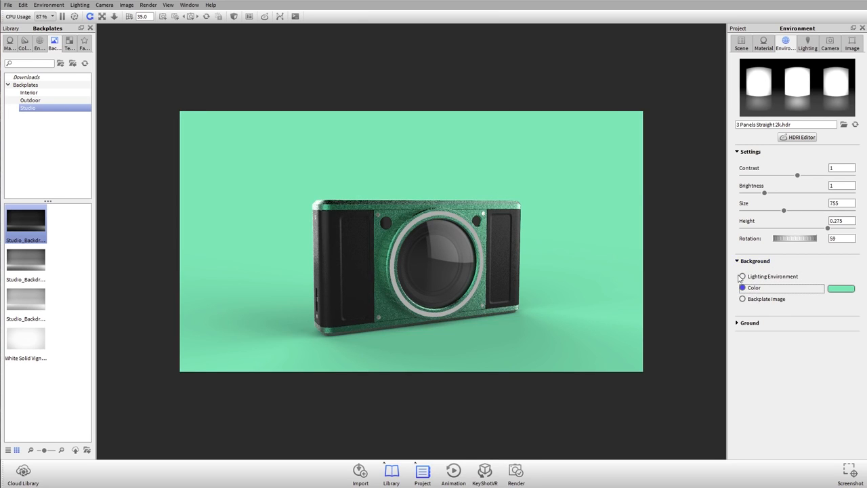
{"action": "left_click", "coordinate": [742, 276]}
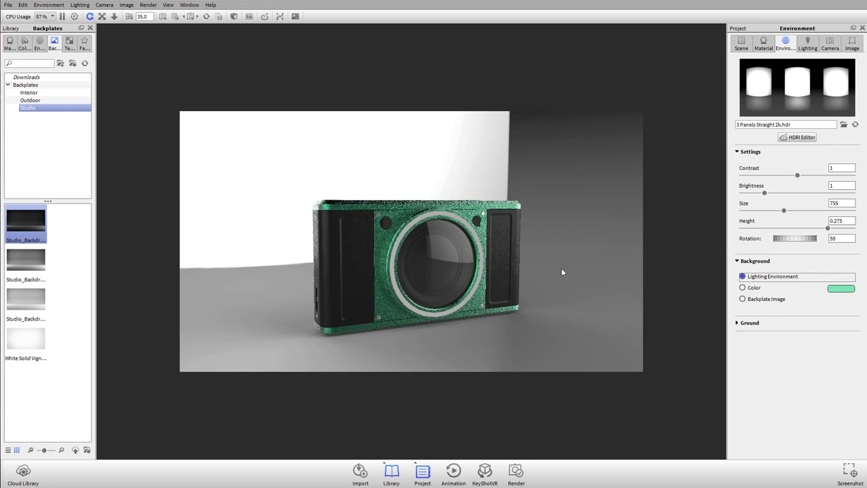
- Aim the view at the model's center with Look at Model Center and orbit around the camera model
{"action": "left_click_drag", "start_coordinate": [521, 272], "coordinate": [406, 294]}
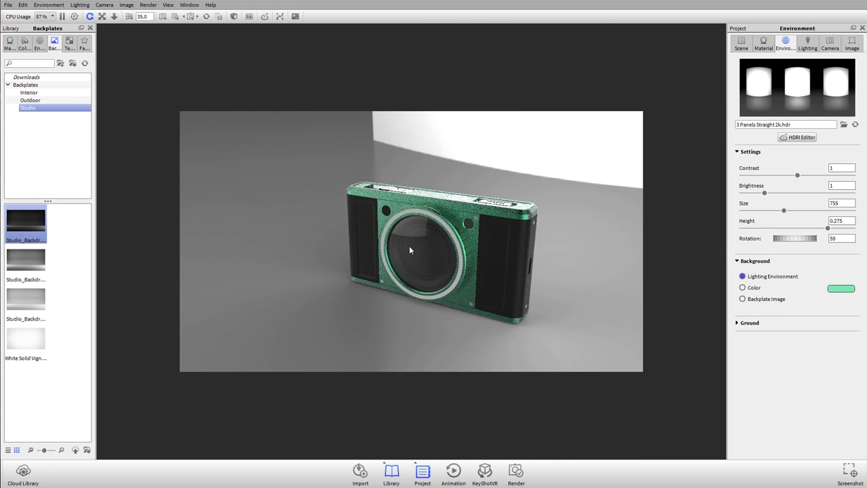
{"action": "right_click", "coordinate": [417, 239]}
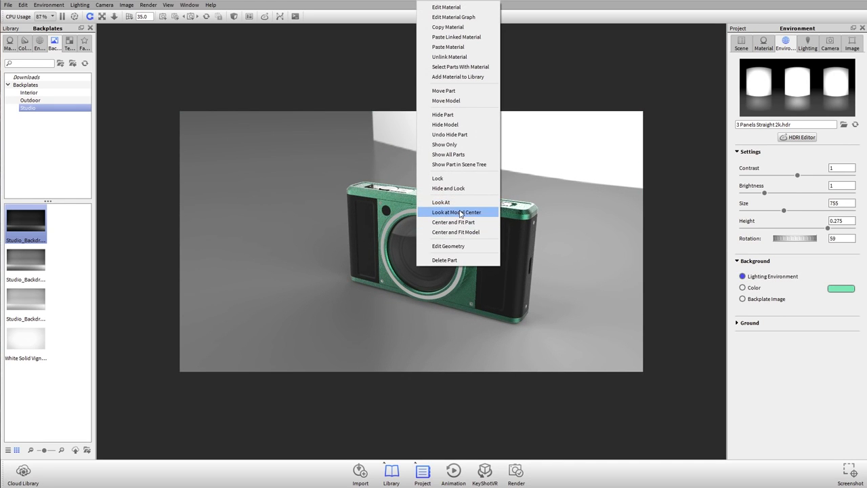
{"action": "left_click", "coordinate": [460, 212]}
{"action": "left_click_drag", "start_coordinate": [461, 277], "coordinate": [577, 261]}
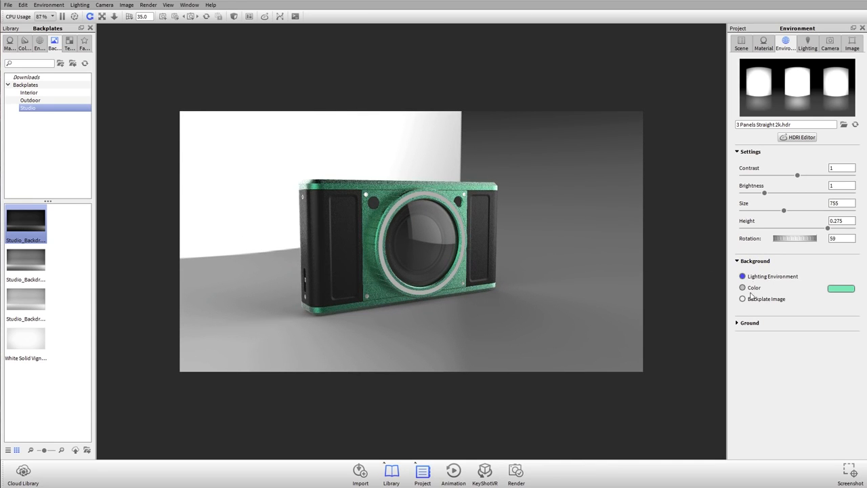
- Enable ground reflections alongside the ground shadows and switch the background to the light green color
{"action": "left_click", "coordinate": [748, 322]}
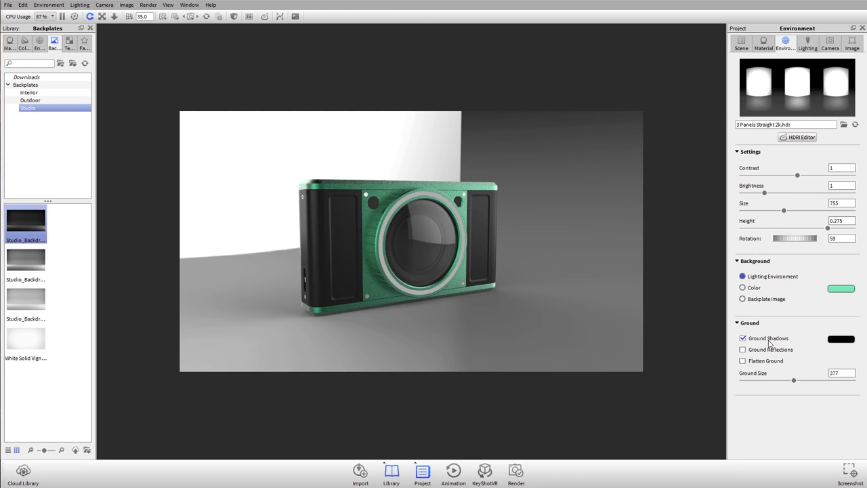
{"action": "left_click", "coordinate": [768, 340]}
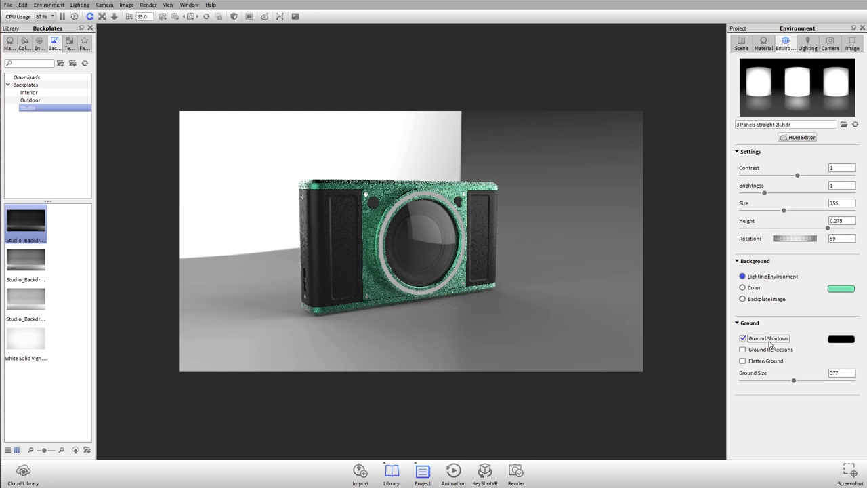
{"action": "left_click", "coordinate": [771, 351]}
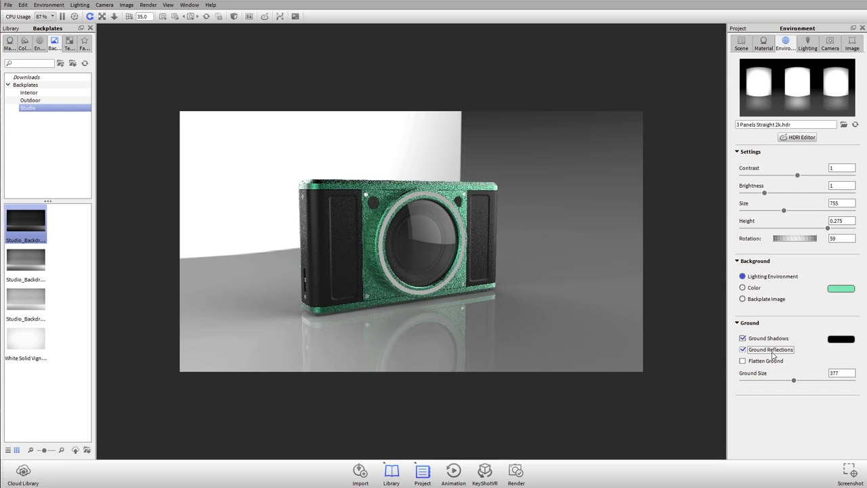
{"action": "left_click", "coordinate": [754, 288]}
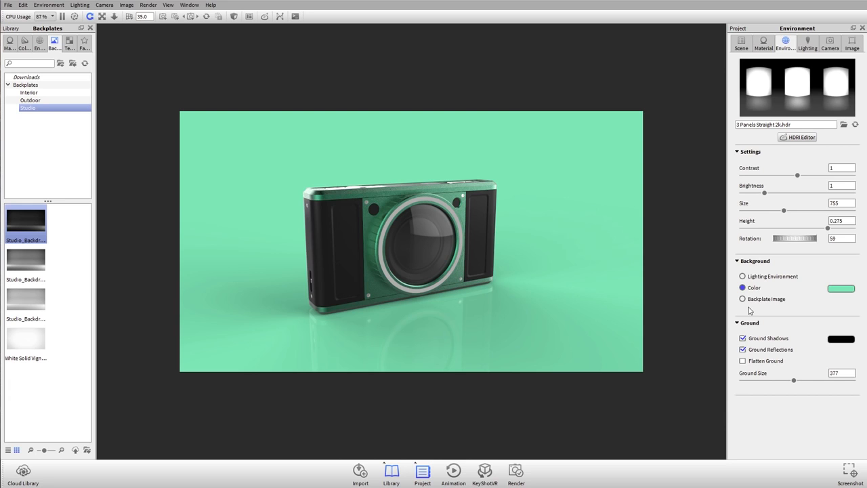
{"action": "left_click_drag", "start_coordinate": [455, 296], "coordinate": [306, 314]}
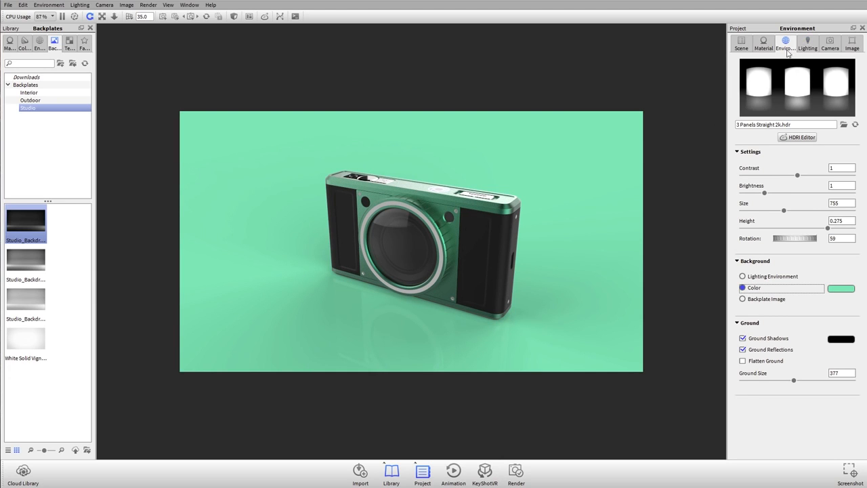
- Try the Basic lighting preset and view the camera model closer from its other side
{"action": "left_click", "coordinate": [807, 42]}
{"action": "left_click_drag", "start_coordinate": [517, 238], "coordinate": [470, 283]}
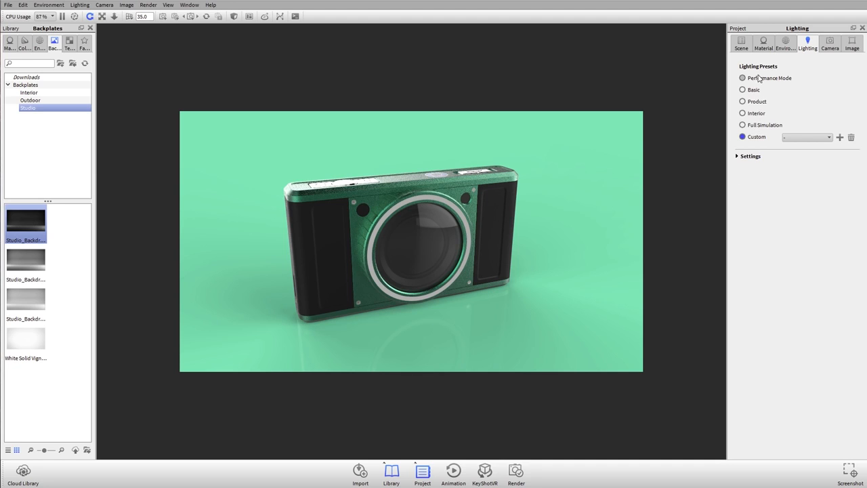
{"action": "left_click", "coordinate": [750, 90]}
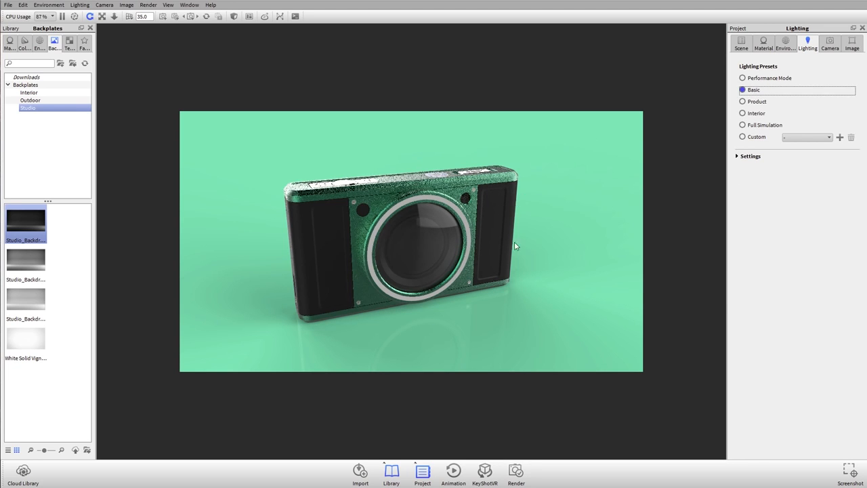
{"action": "left_click_drag", "start_coordinate": [451, 296], "coordinate": [376, 292]}
{"action": "scroll", "coordinate": [492, 185], "scroll_direction": "up", "scroll_amount": 3}
{"action": "left_click_drag", "start_coordinate": [492, 190], "coordinate": [445, 195]}
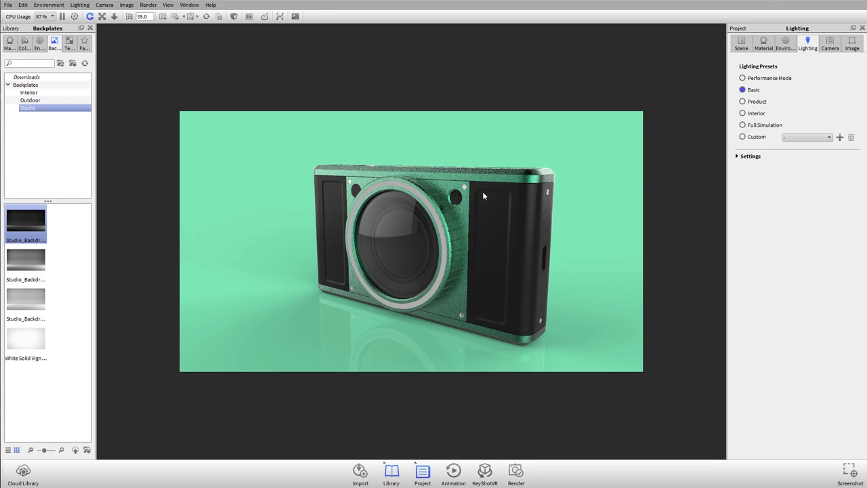
- Try the Product lighting preset, expand the lighting settings, and switch to the Interior preset
{"action": "left_click", "coordinate": [755, 102]}
{"action": "left_click", "coordinate": [751, 156]}
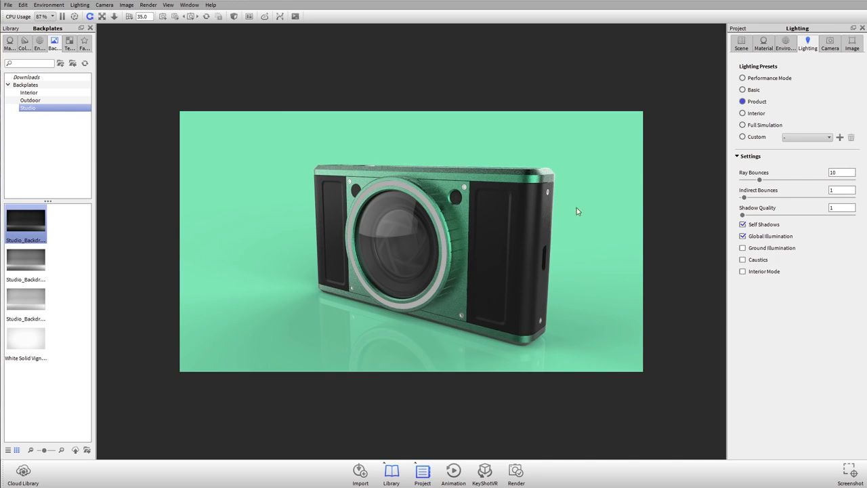
{"action": "left_click", "coordinate": [759, 116]}
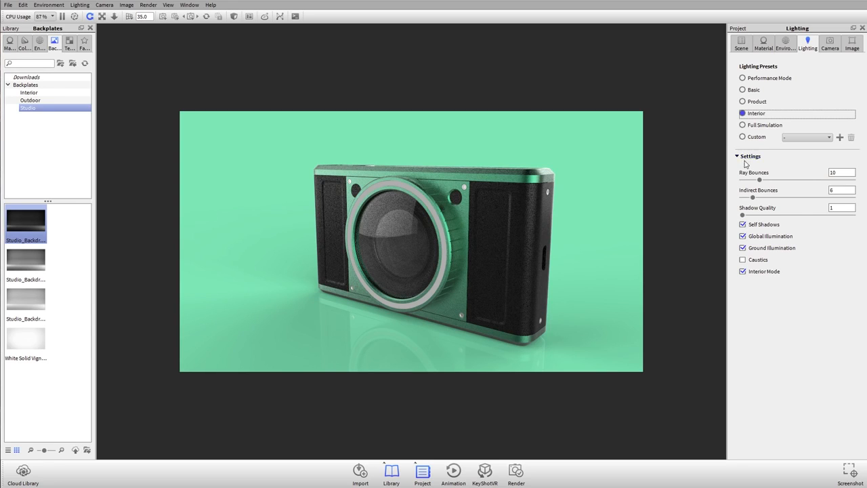
- Try the custom Jewelry lighting preset on the camera model and compare it with the Performance Mode and Basic presets
{"action": "left_click", "coordinate": [803, 138]}
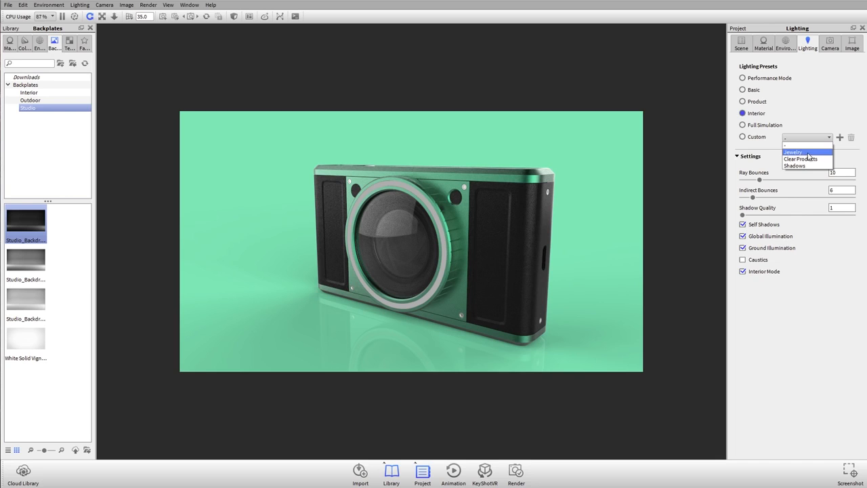
{"action": "left_click", "coordinate": [807, 153]}
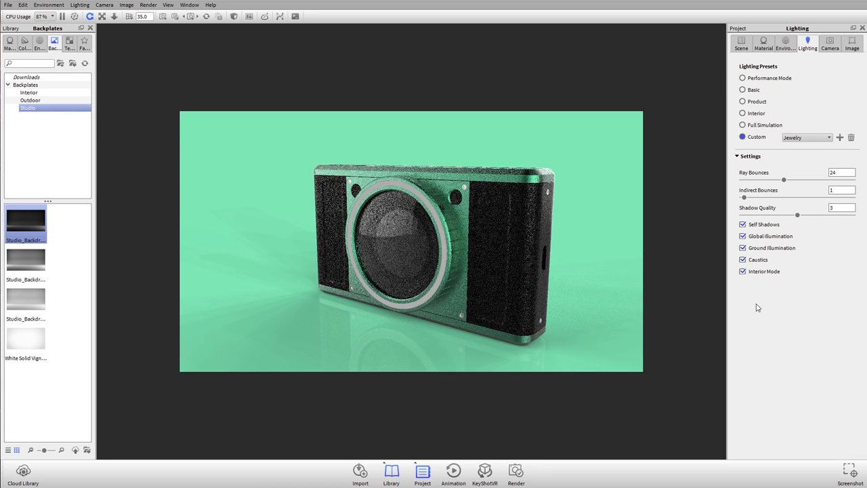
{"action": "left_click", "coordinate": [764, 82]}
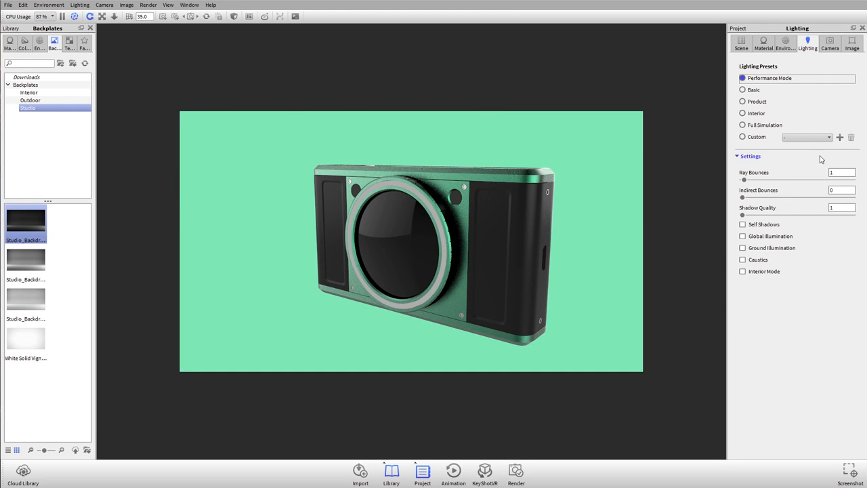
{"action": "left_click", "coordinate": [752, 91]}
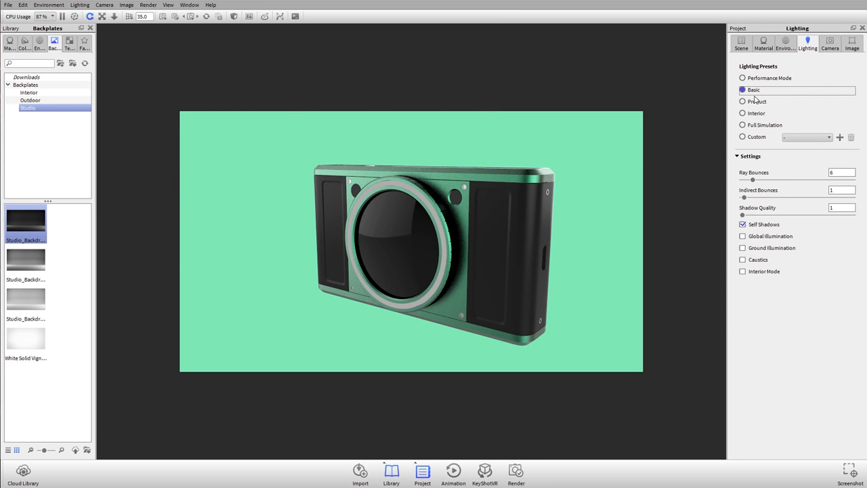
- Apply the Product lighting preset and enable Ground Illumination on top of its settings
{"action": "left_click", "coordinate": [756, 103]}
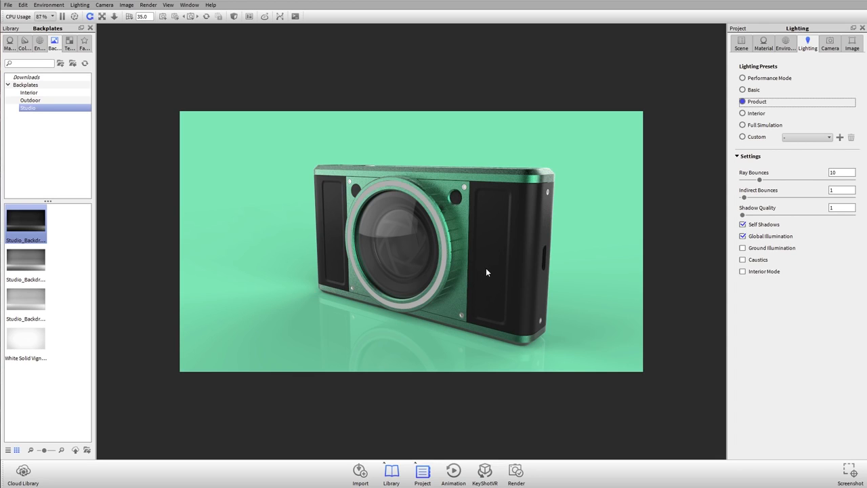
{"action": "left_click", "coordinate": [761, 252]}
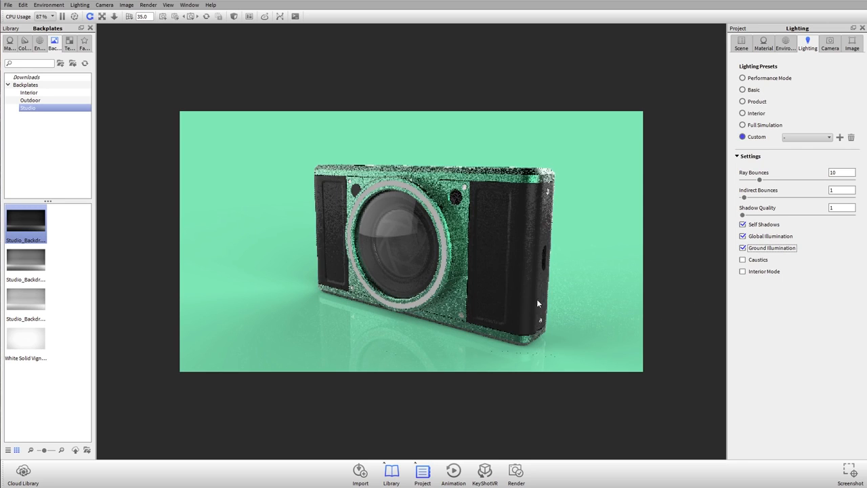
{"action": "left_click_drag", "start_coordinate": [472, 265], "coordinate": [496, 280]}
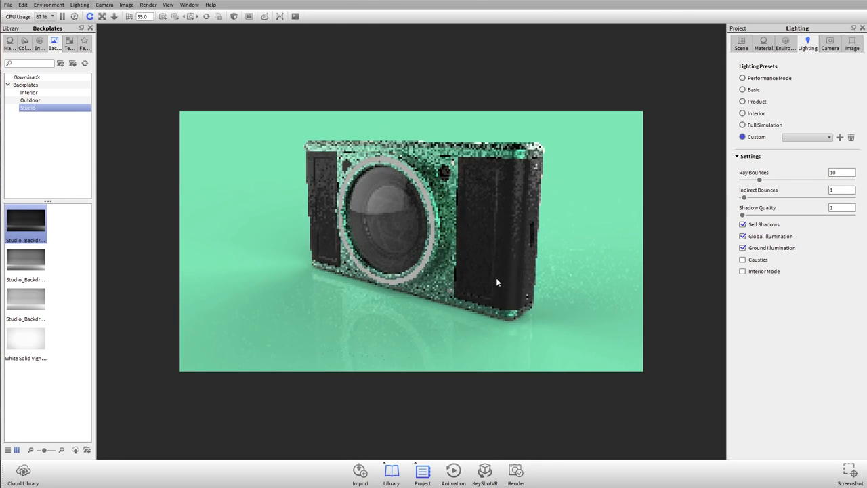
- Save the current lighting settings as a custom lighting profile named "Product plus" and collapse the lighting settings
{"action": "left_click", "coordinate": [839, 137]}
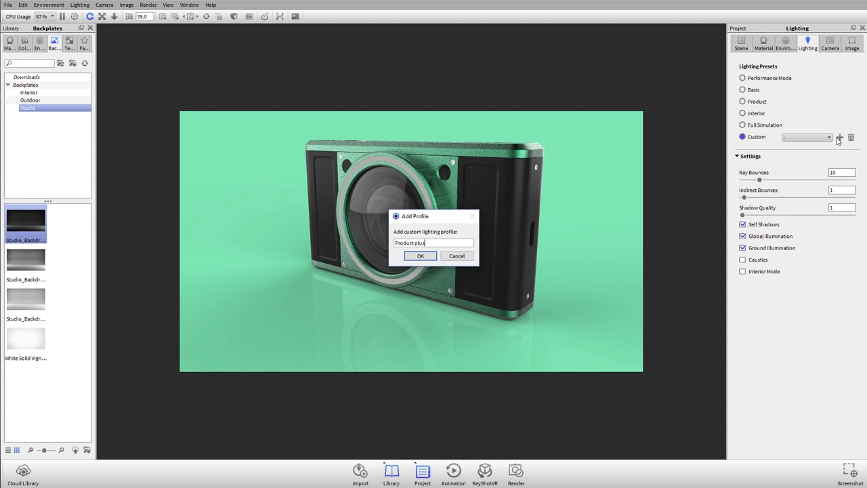
{"action": "left_click", "coordinate": [423, 256]}
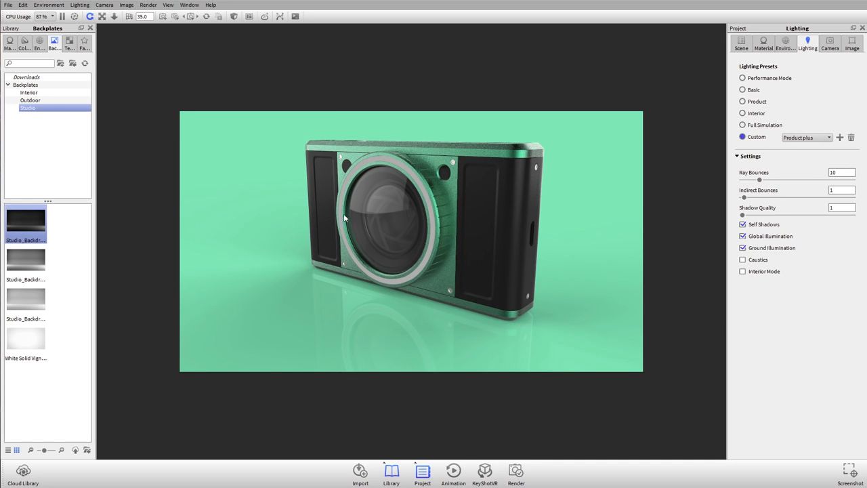
{"action": "left_click_drag", "start_coordinate": [351, 238], "coordinate": [407, 237]}
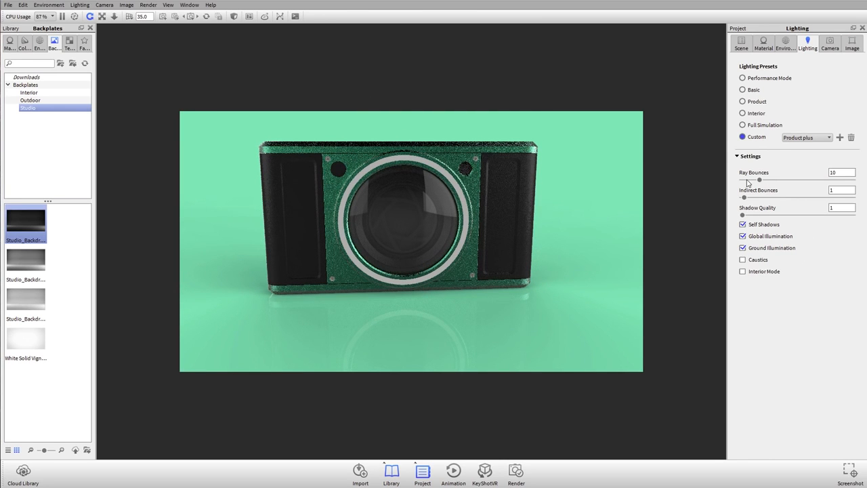
{"action": "left_click", "coordinate": [745, 158]}
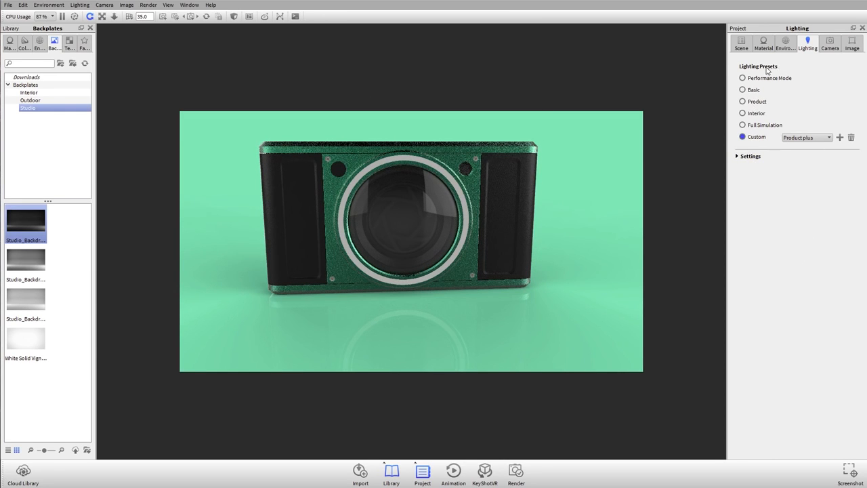